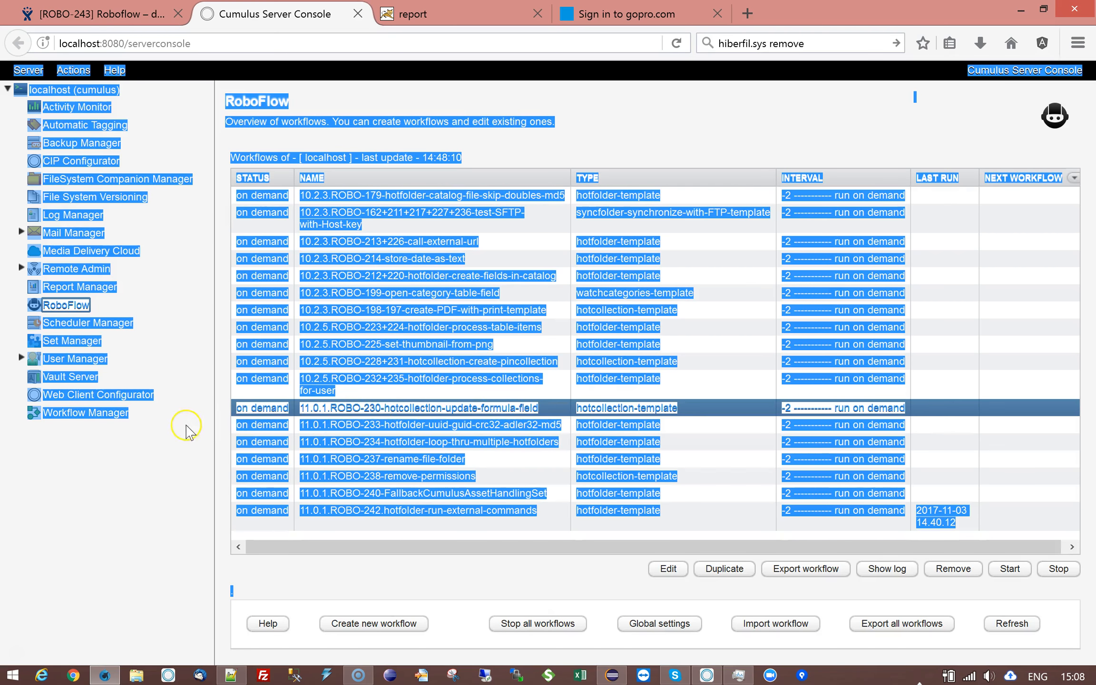
Step: Examine the record action script of workflow 11.0.1.ROBO-230-hotcollection-update-formula-field, including the action nested under process-categories-from-record, and close its settings unchanged
double_click(428, 409)
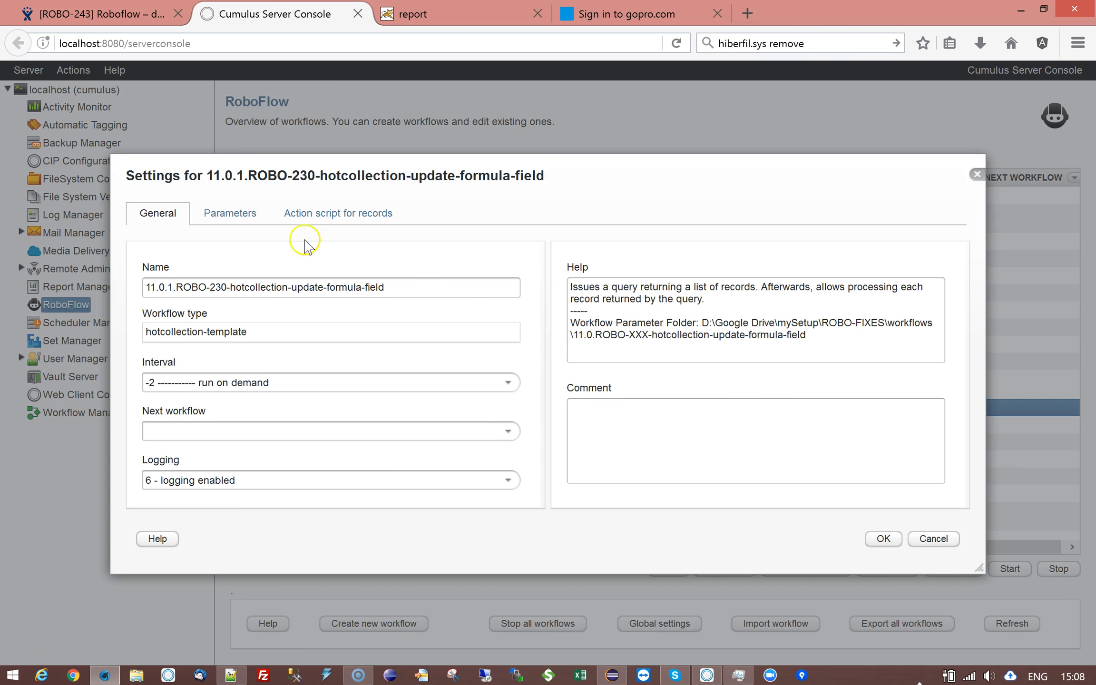
click(321, 217)
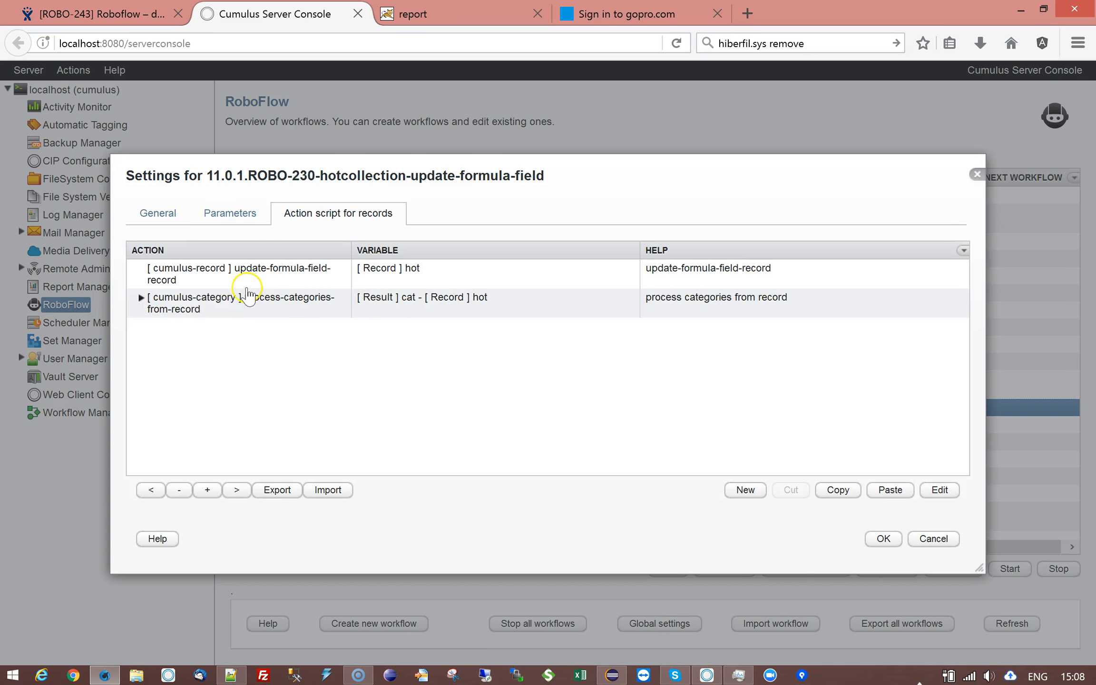
click(249, 275)
click(313, 275)
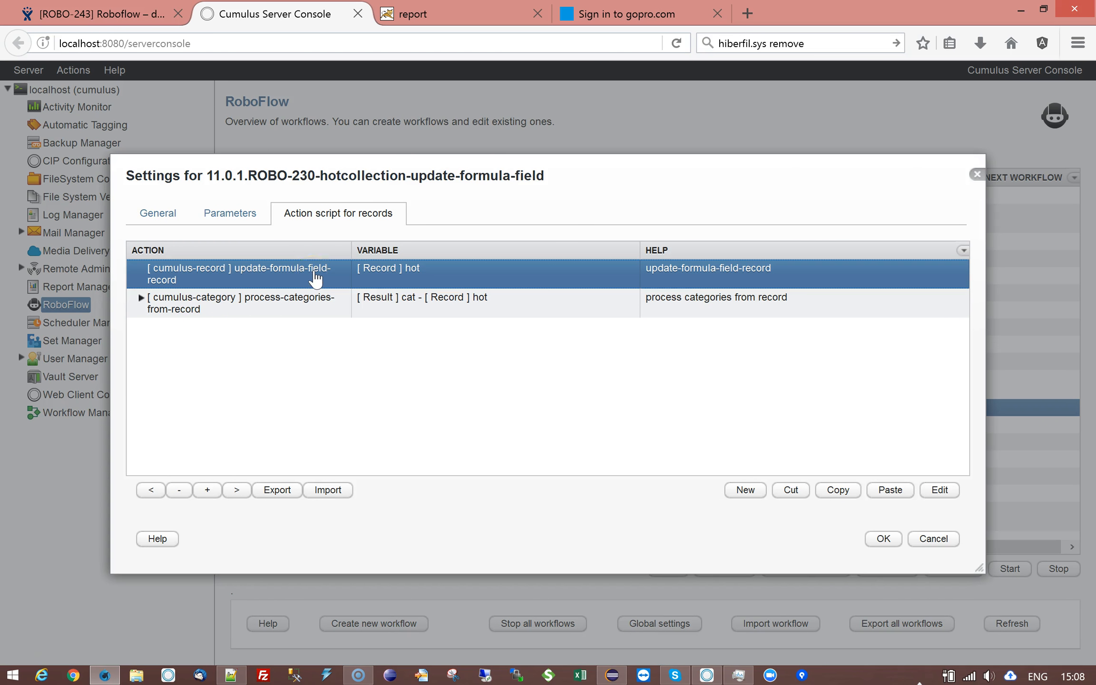
click(139, 298)
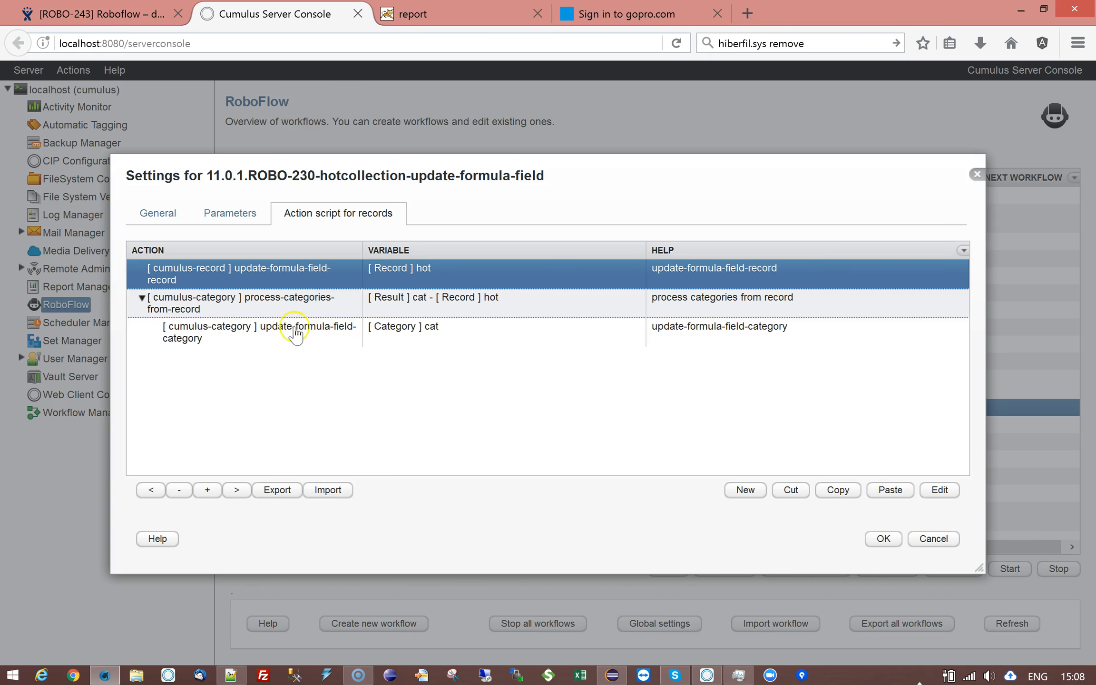
click(215, 338)
click(251, 365)
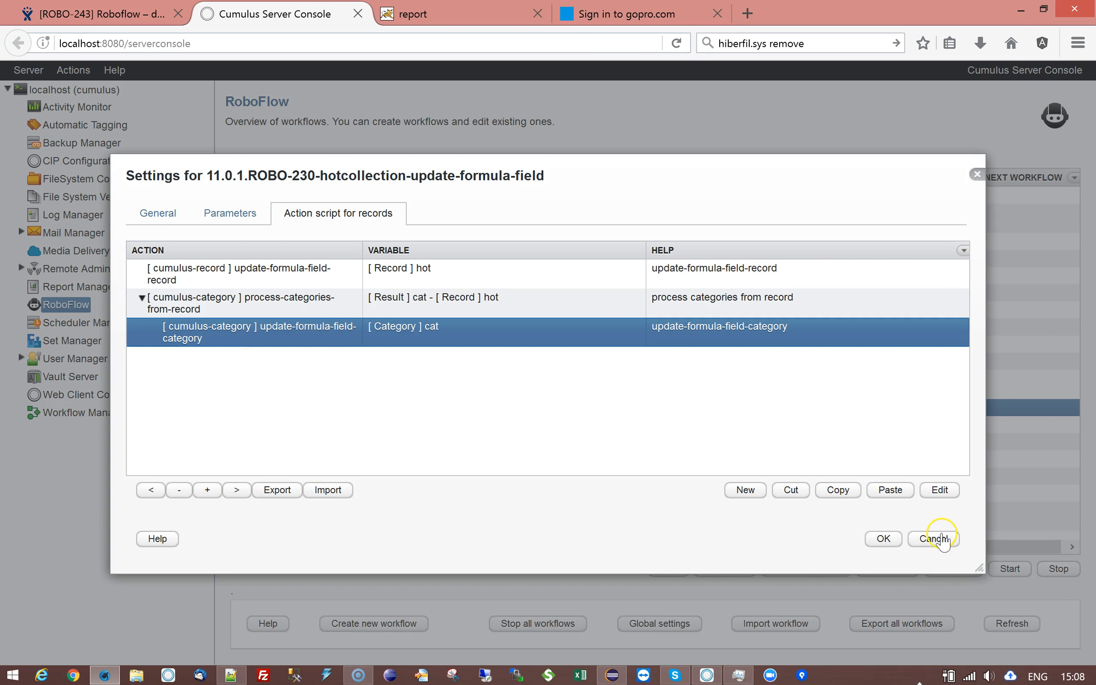
click(935, 539)
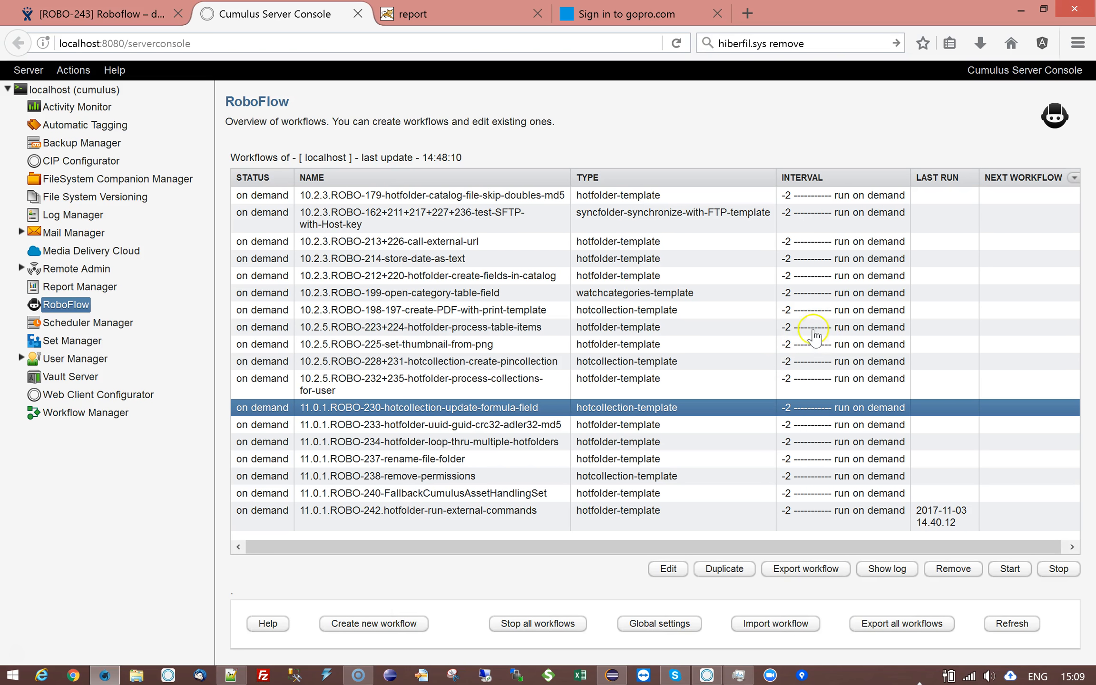
Step: Switch to the Cumulus client and show the Sample Catalog's records as thumbnails
click(706, 675)
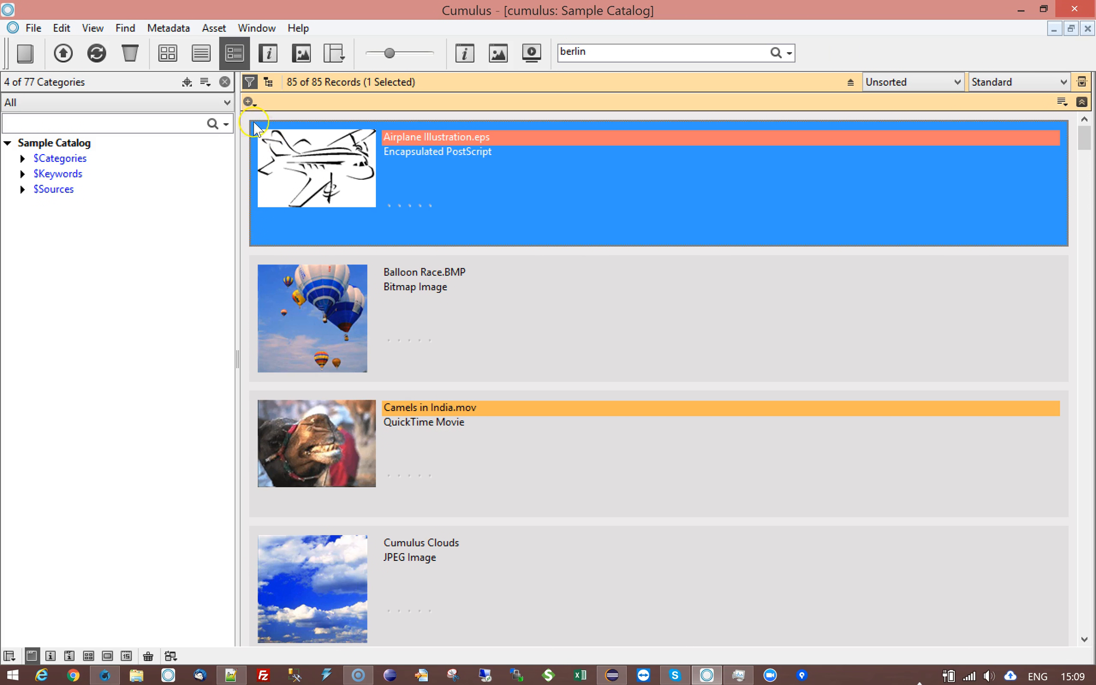
click(167, 53)
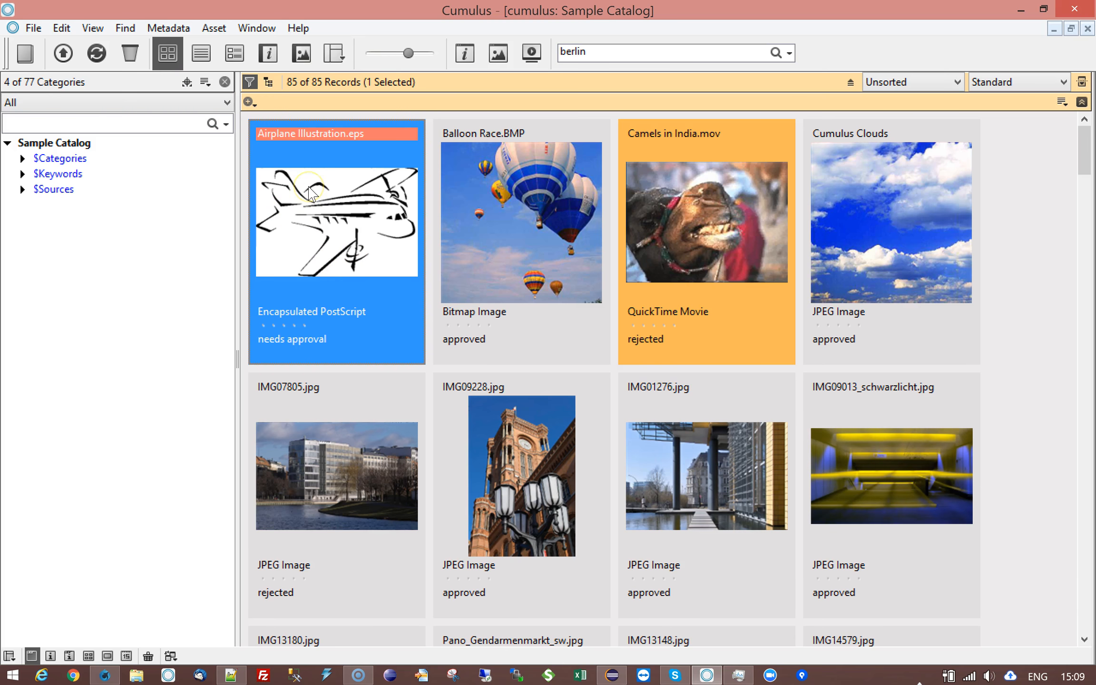
Step: Find the Label field among the Sample Catalog's category fields in the catalog settings preferences
click(187, 83)
scroll(157, 544, down, 3)
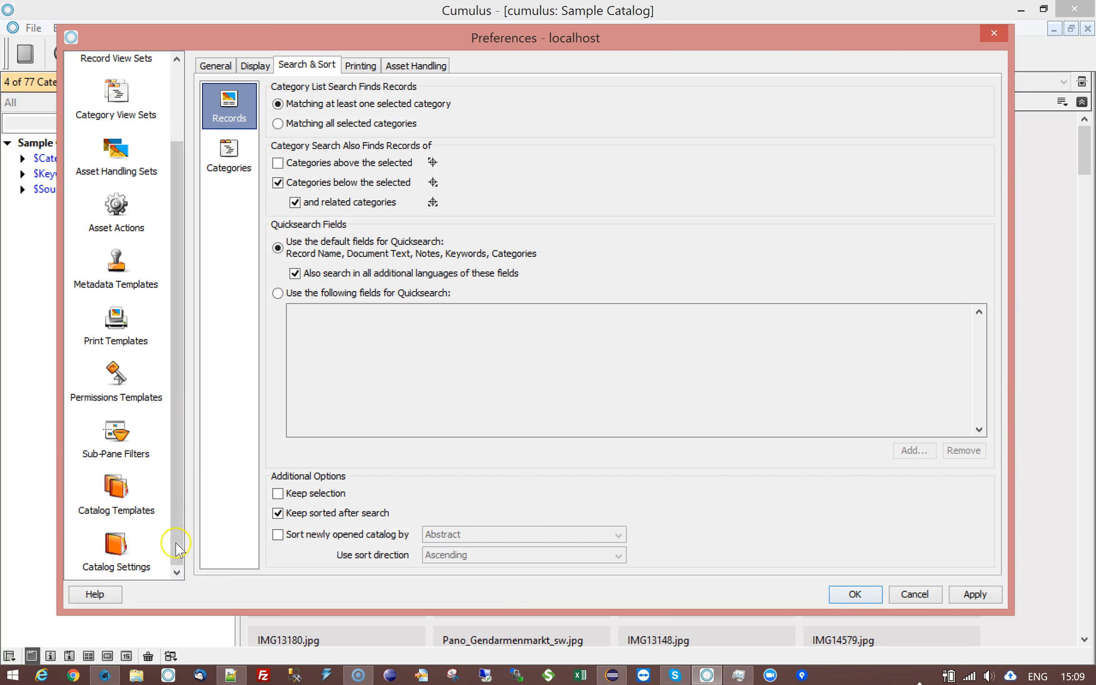
click(138, 556)
click(314, 470)
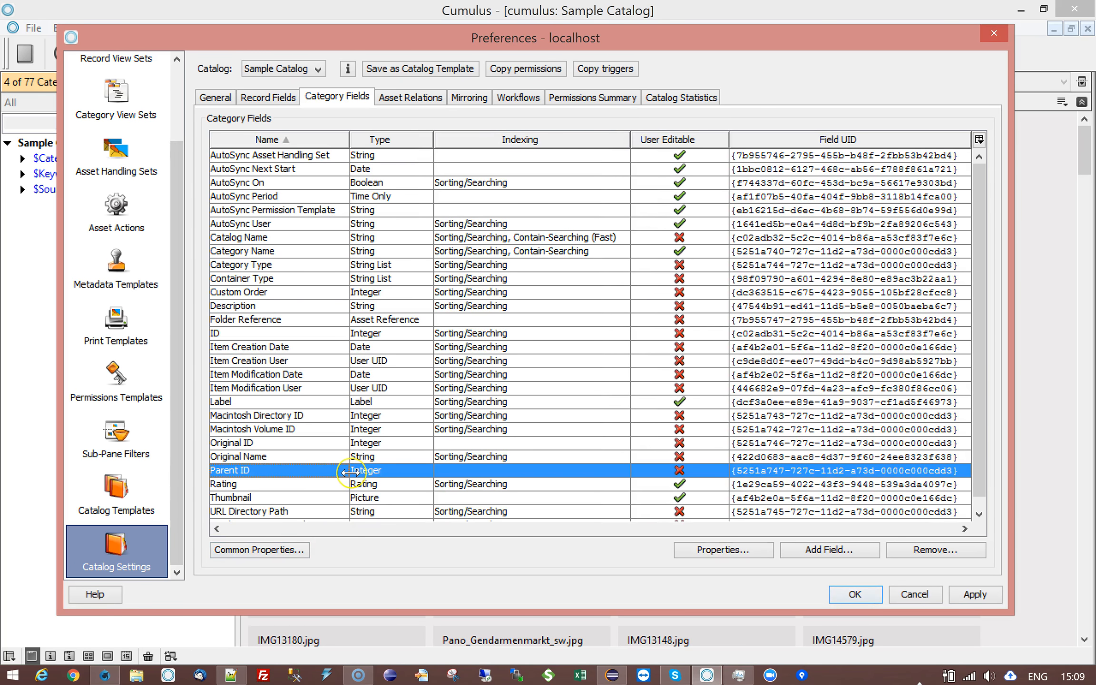
drag(414, 39, 485, 52)
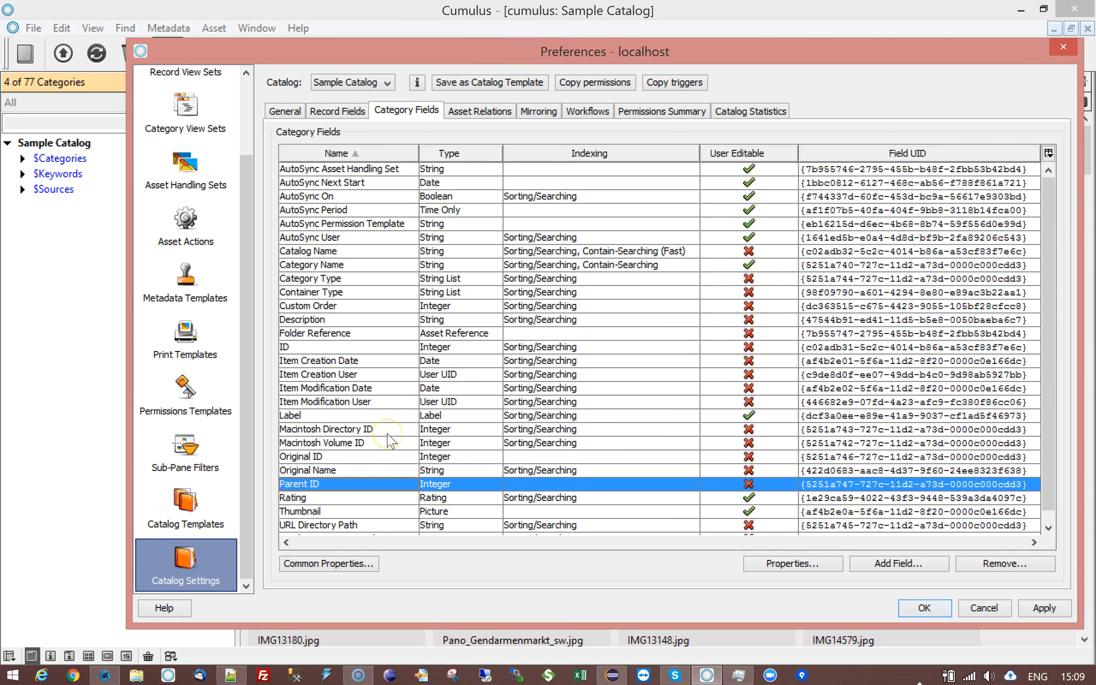
text(la)
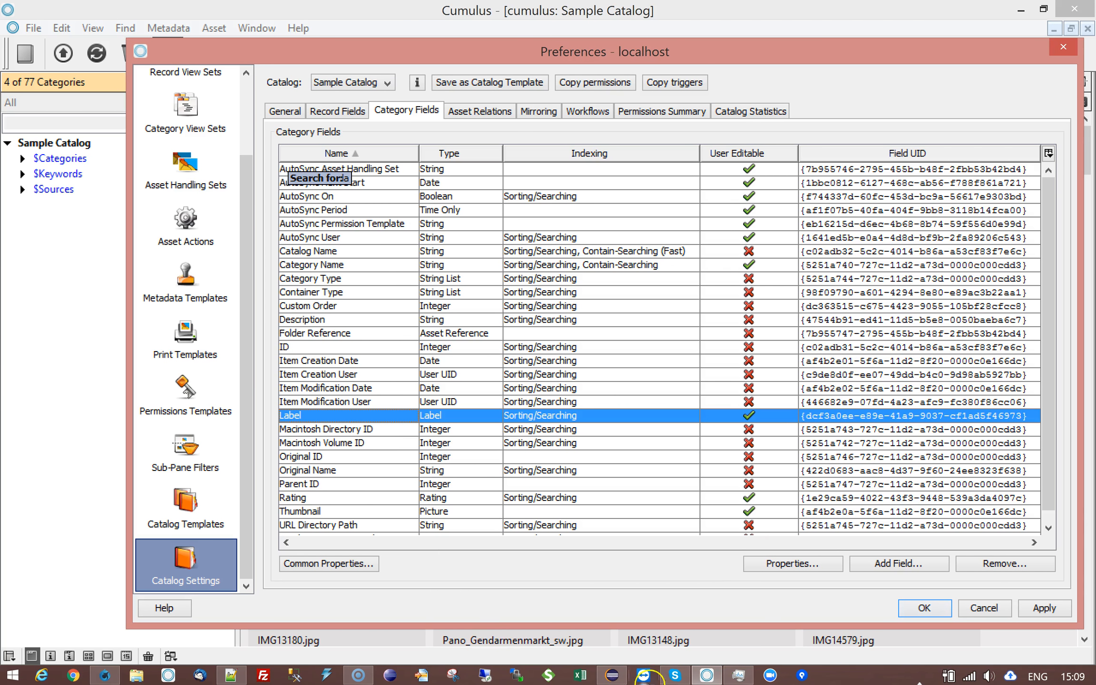
Step: Try switching the category Label field's value mode to formula based field values, and discard the change
click(776, 567)
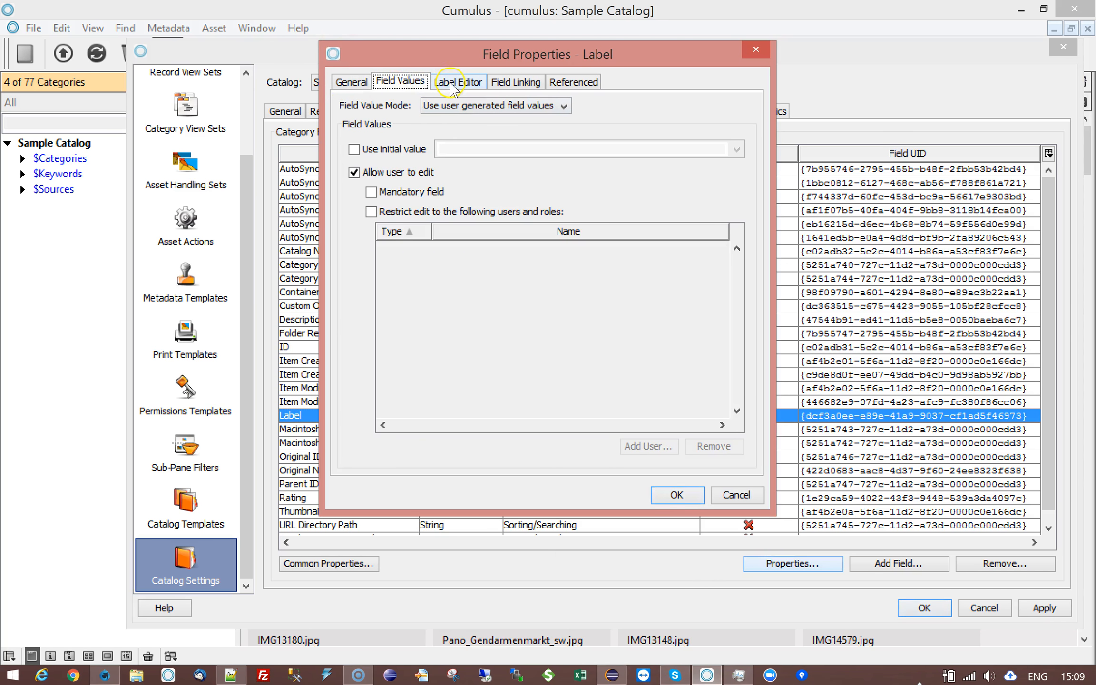
click(459, 105)
click(450, 135)
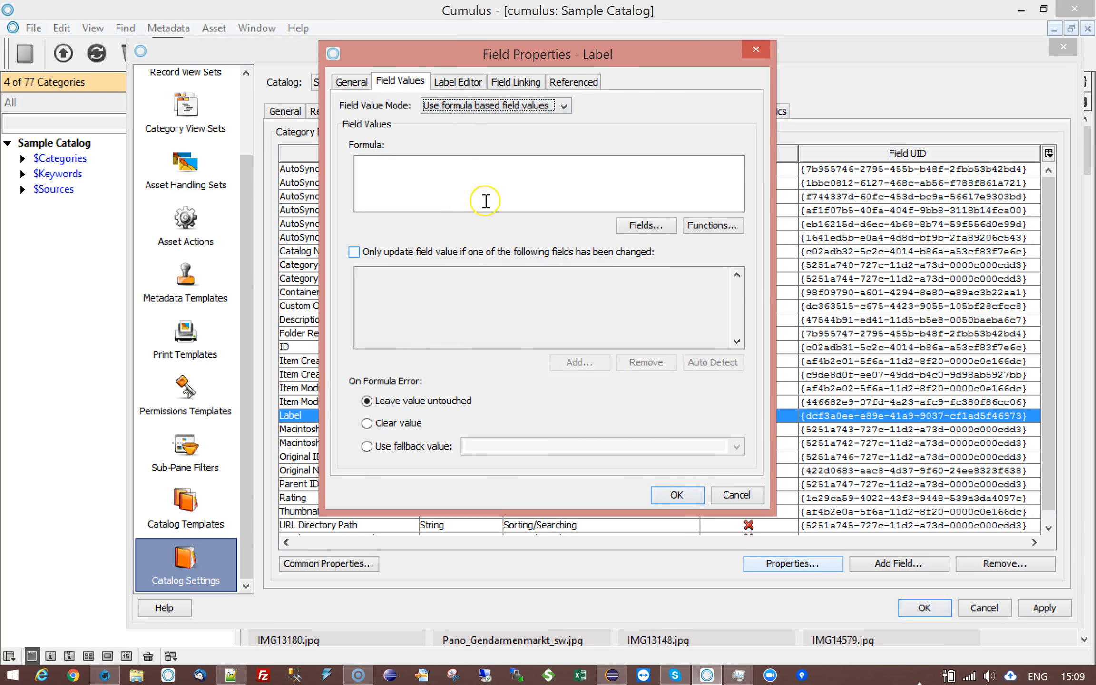
drag(449, 62, 689, 95)
click(668, 221)
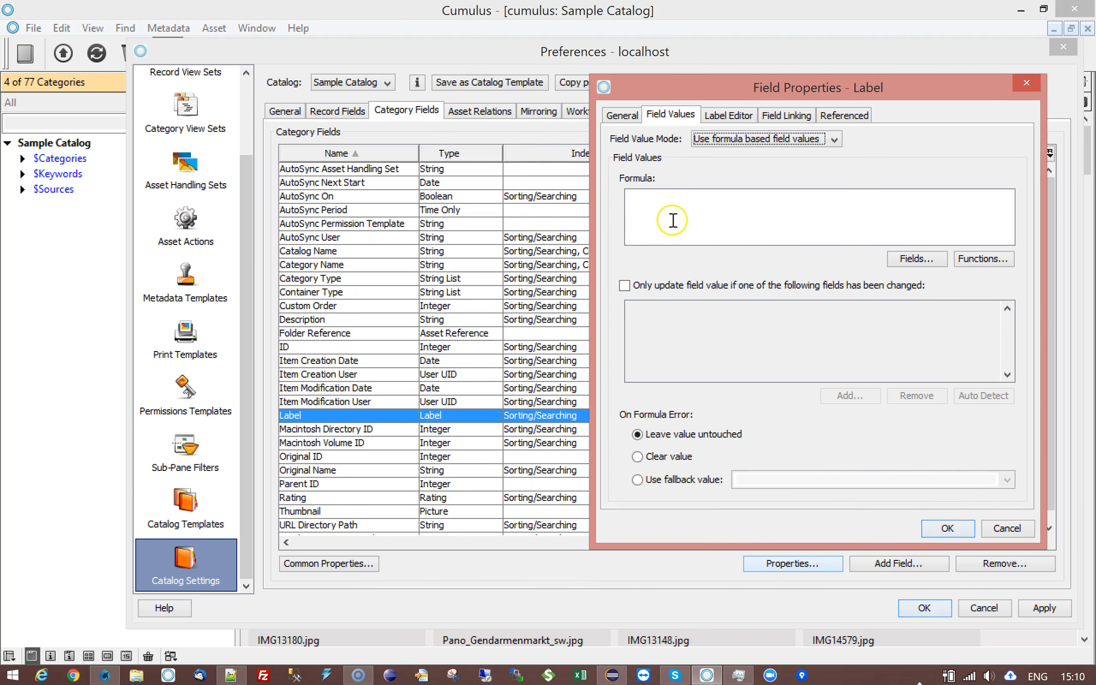
drag(737, 96, 596, 151)
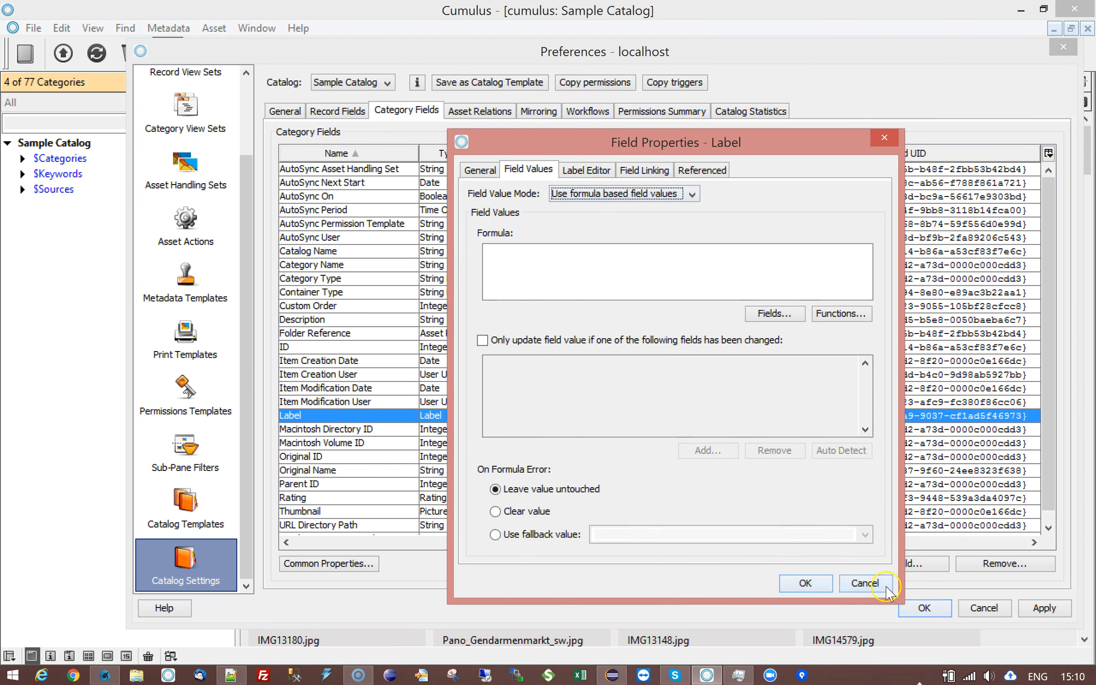
click(866, 584)
Step: Examine the field value formula of the Label field among the Sample Catalog's record fields, and close the preferences
click(367, 119)
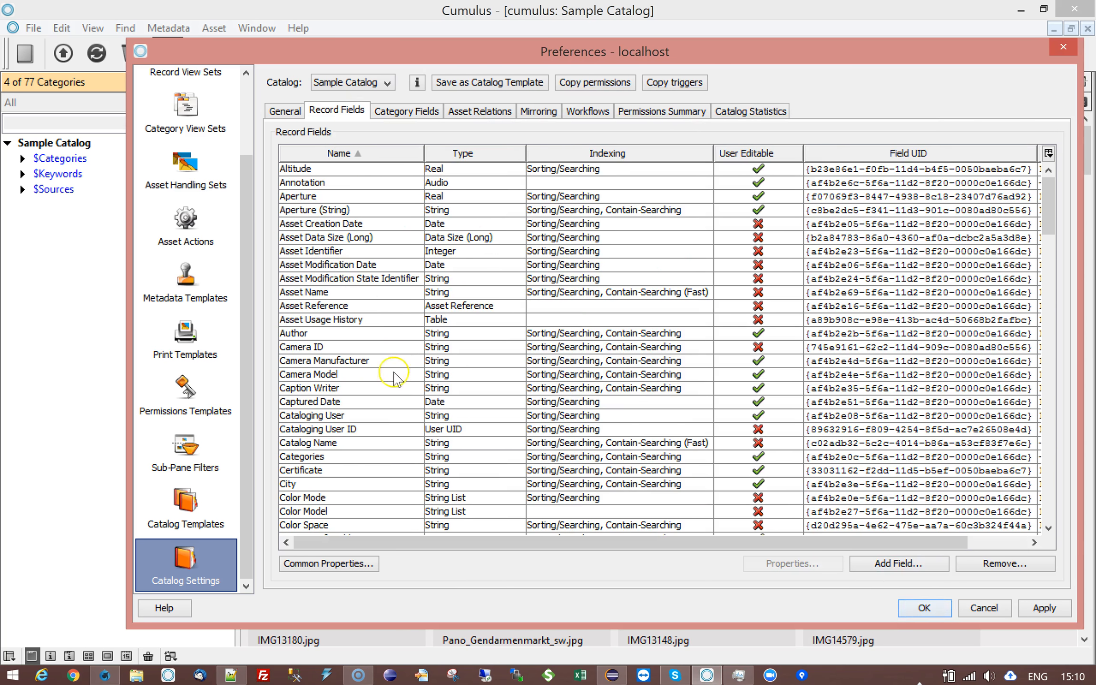
click(353, 402)
text(la)
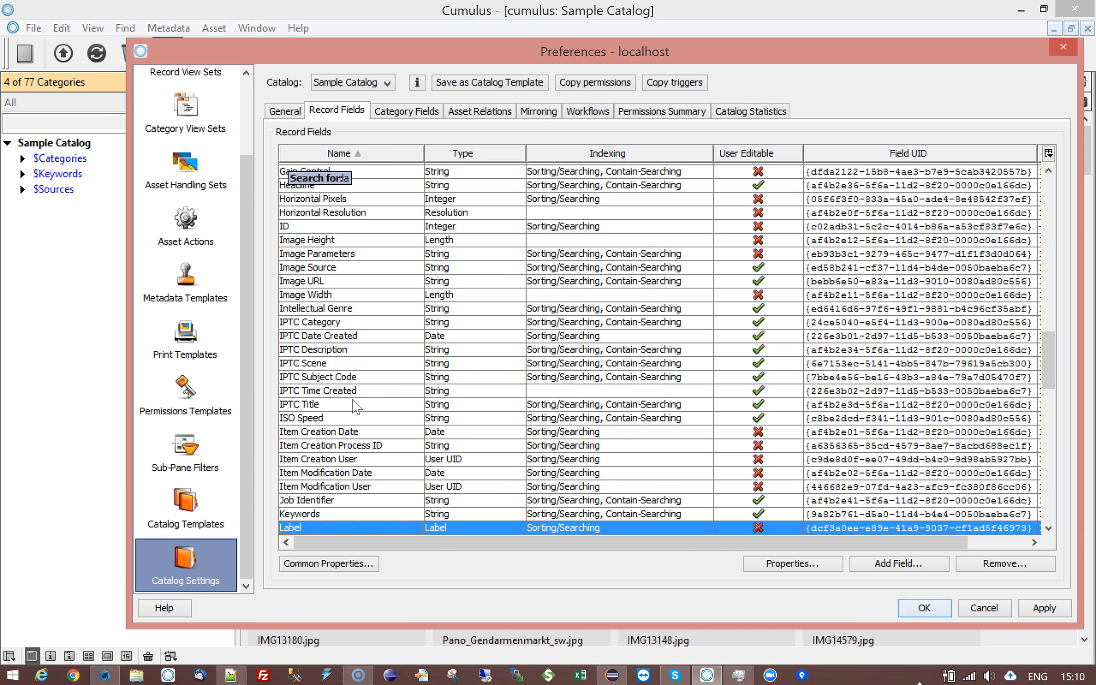
click(792, 563)
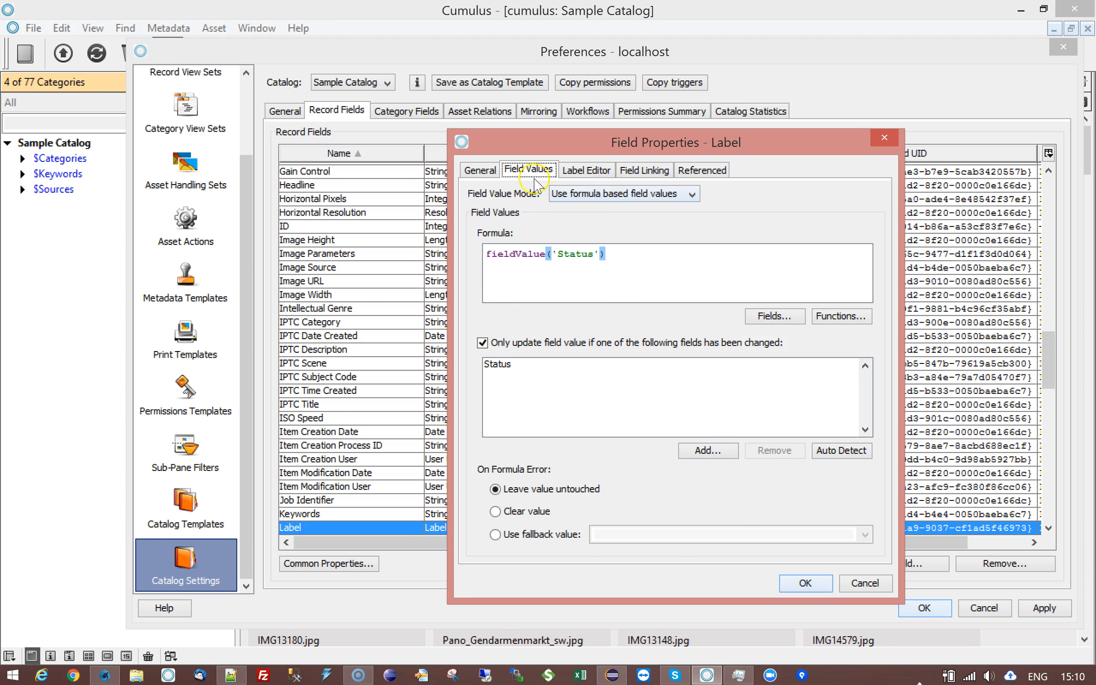
click(640, 254)
click(806, 582)
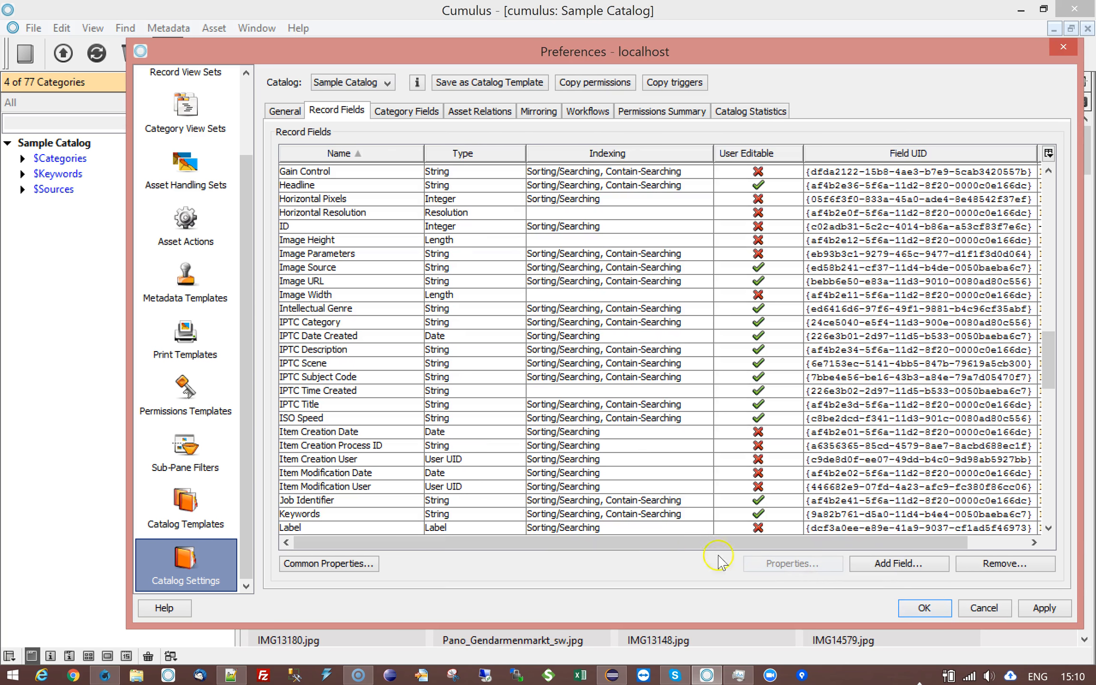
click(924, 607)
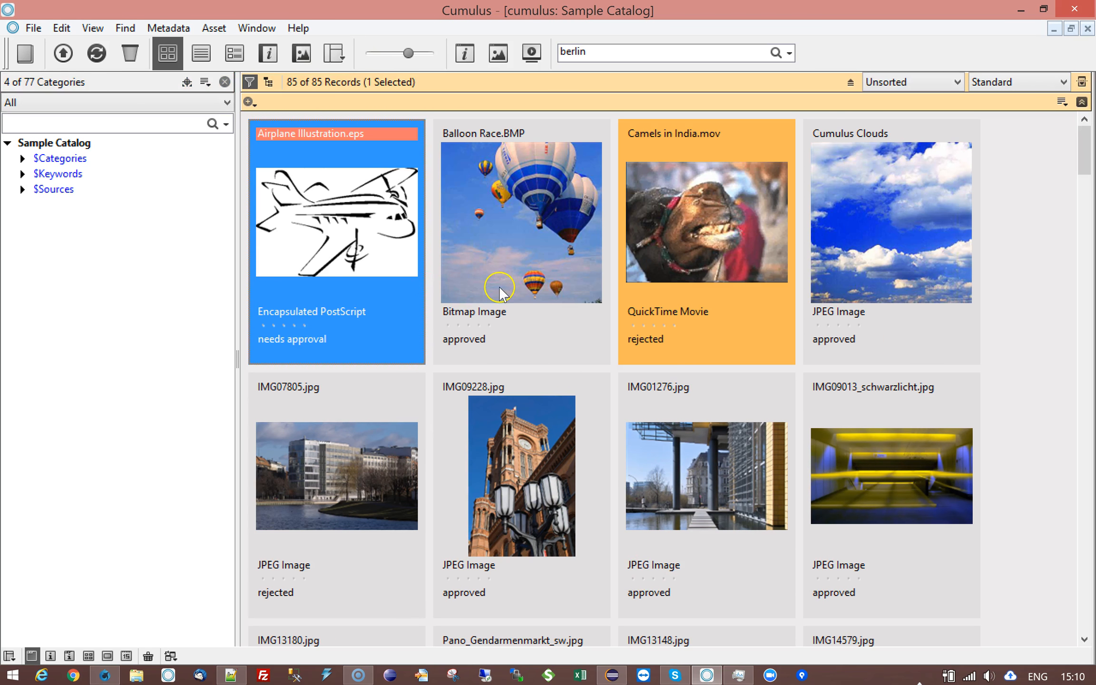
Step: Set the status of the Cumulus Clouds record to rejected, save it and close its information window
double_click(919, 290)
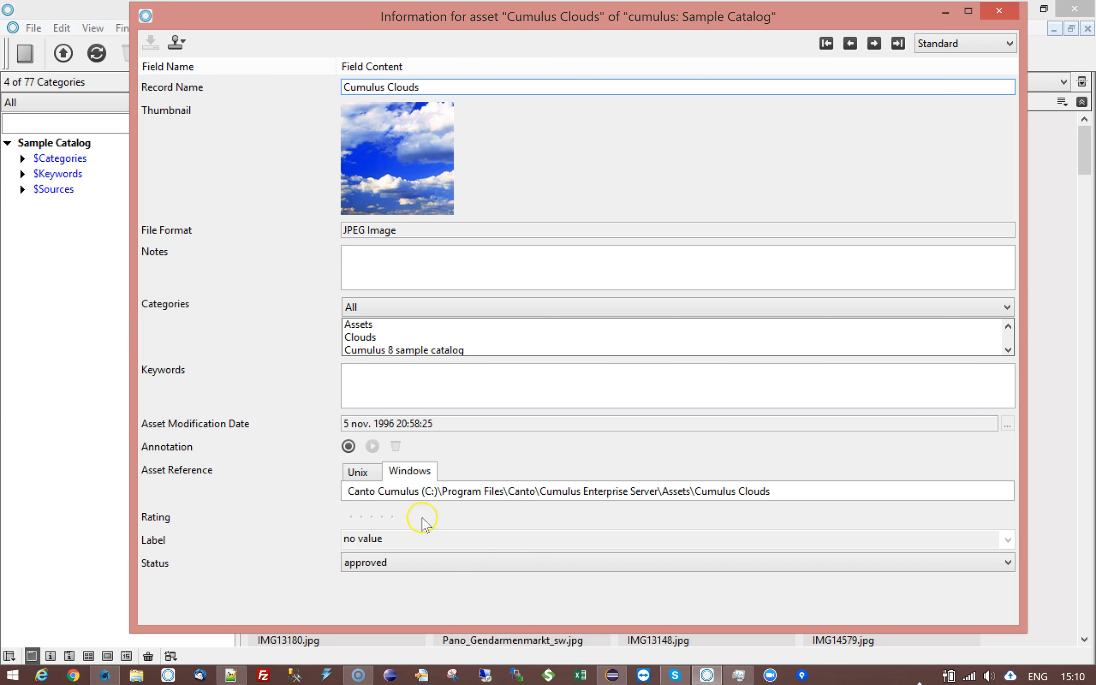
click(402, 562)
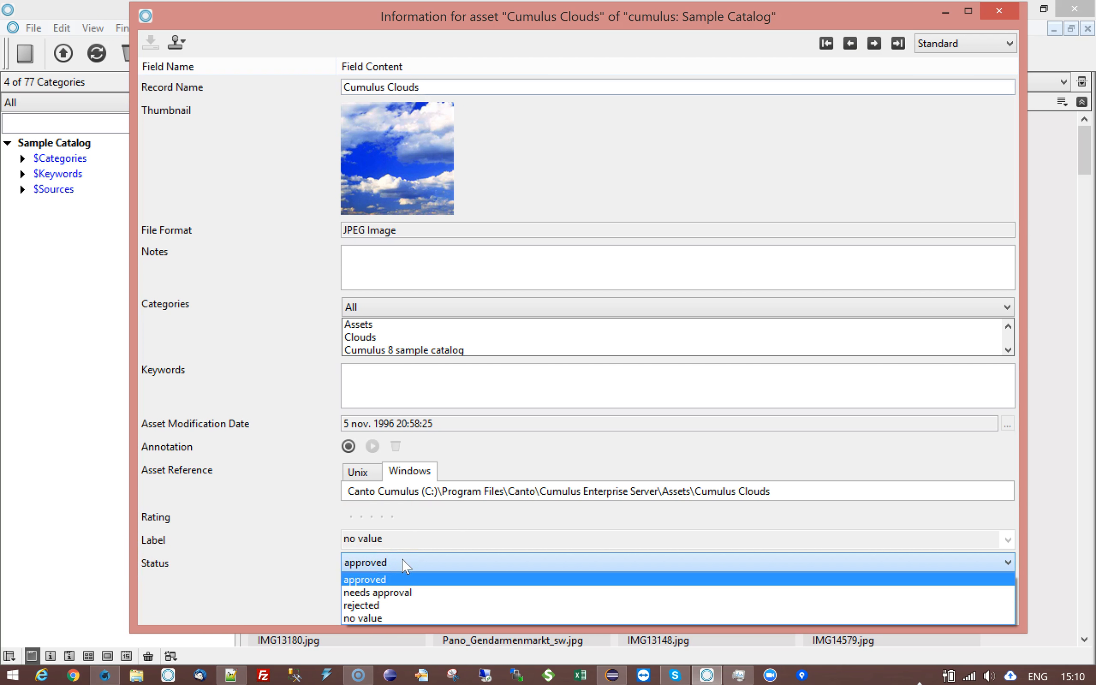
click(371, 608)
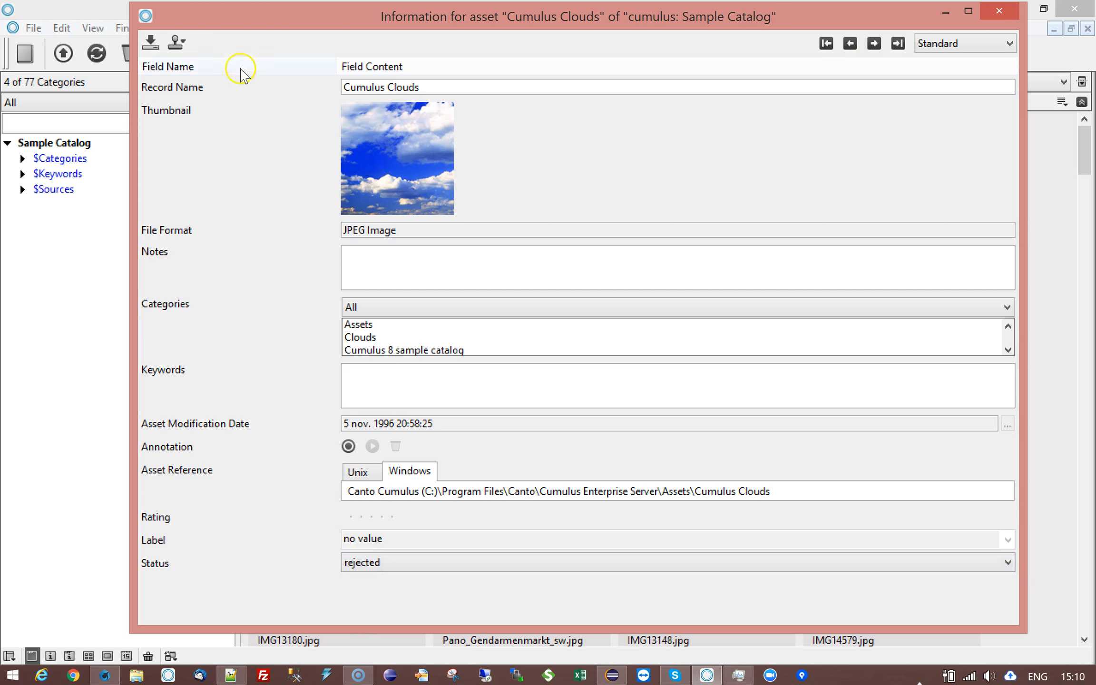
click(150, 43)
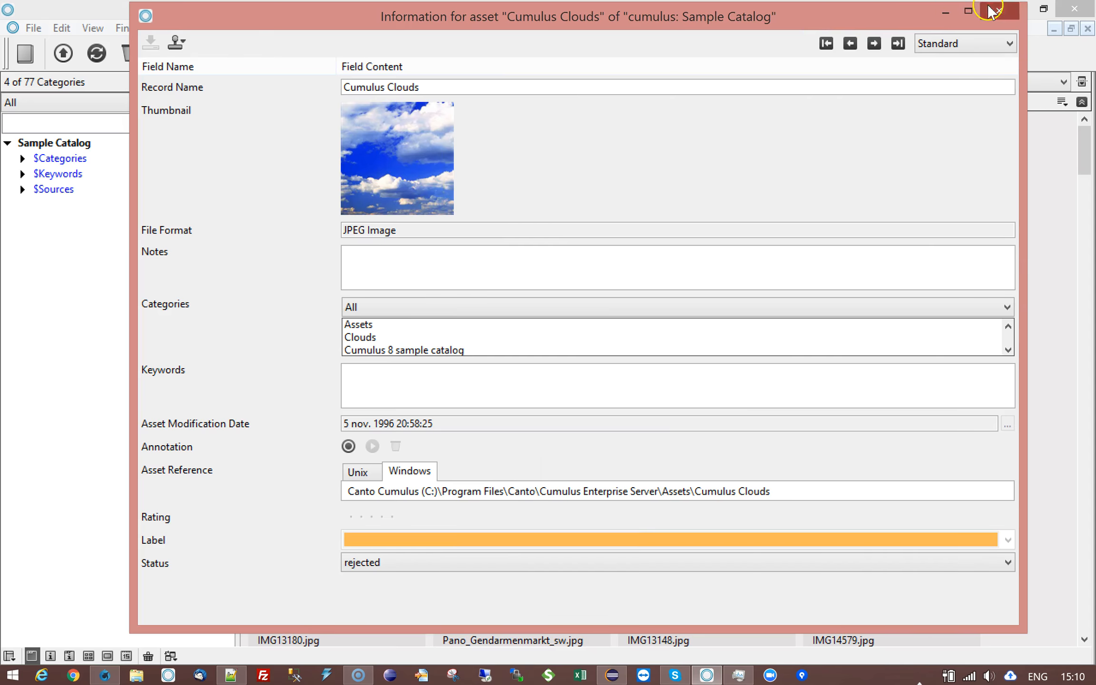
click(999, 11)
Step: Check the label colour of the Cumulus Clouds thumbnail with the record both deselected and selected
click(867, 430)
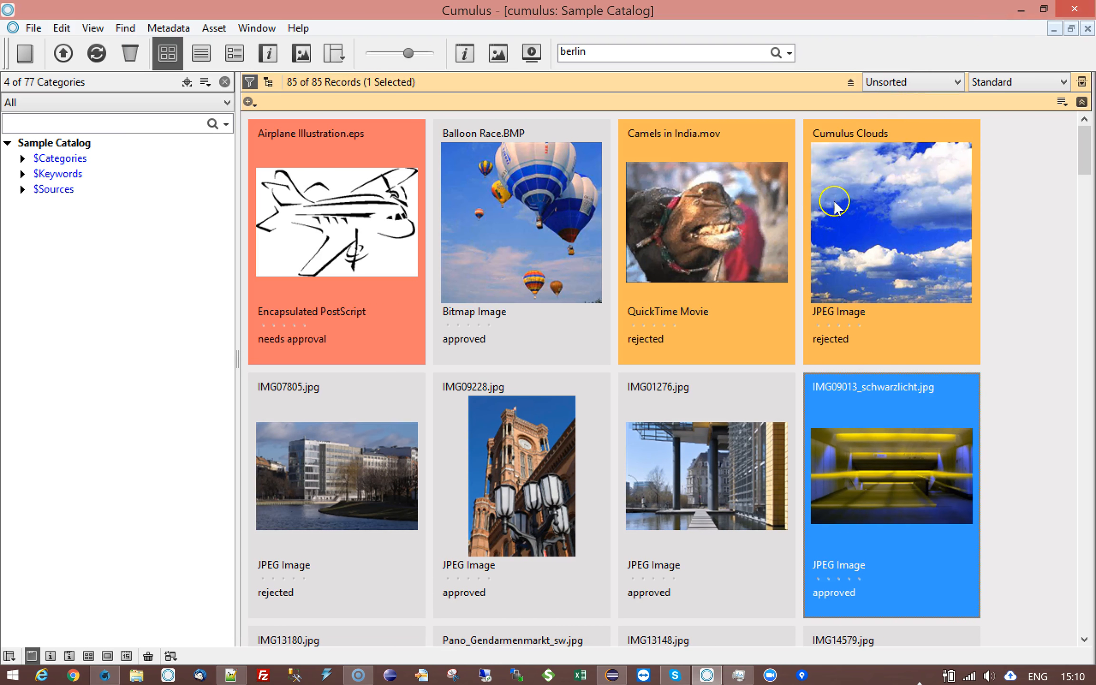
click(885, 170)
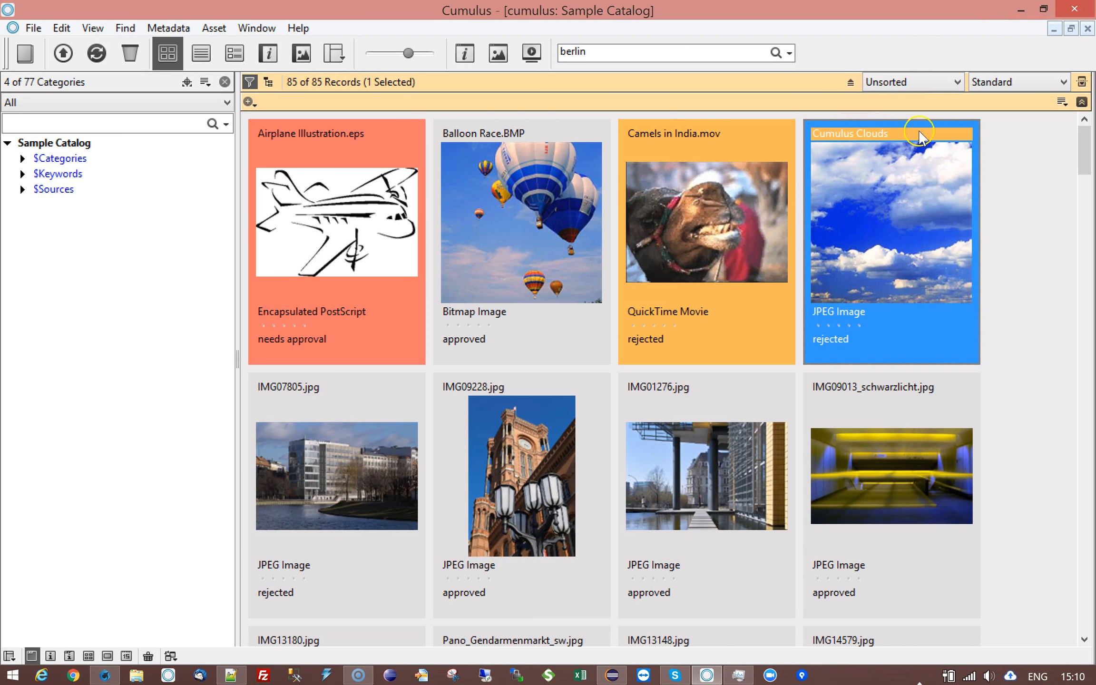
click(848, 488)
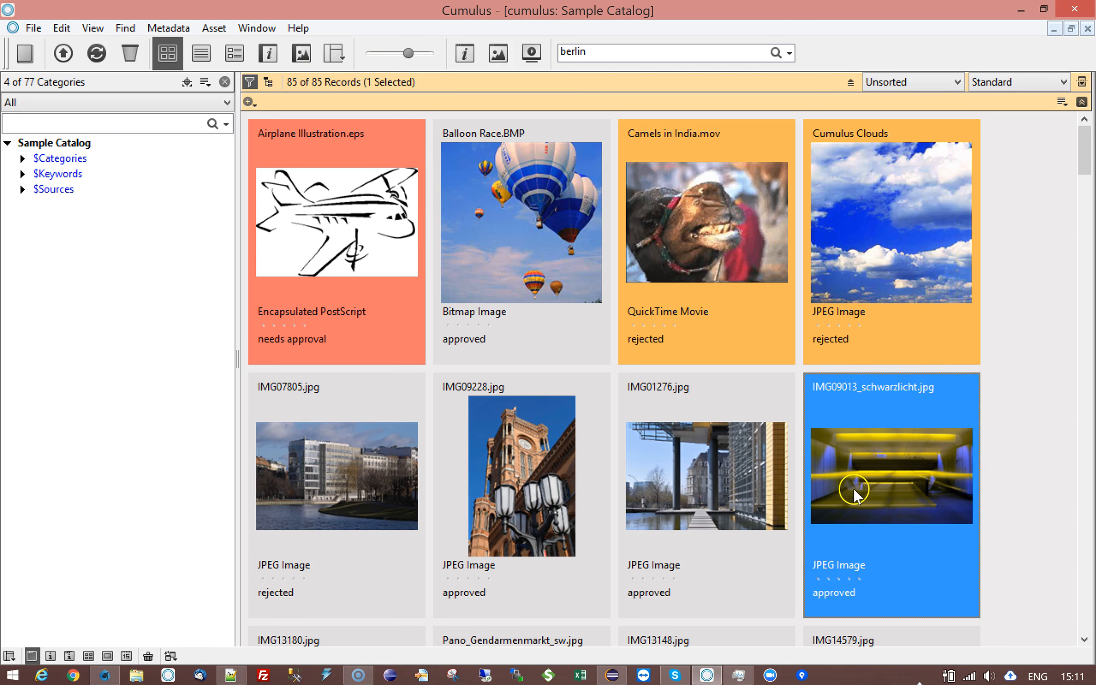
key(ctrl+a)
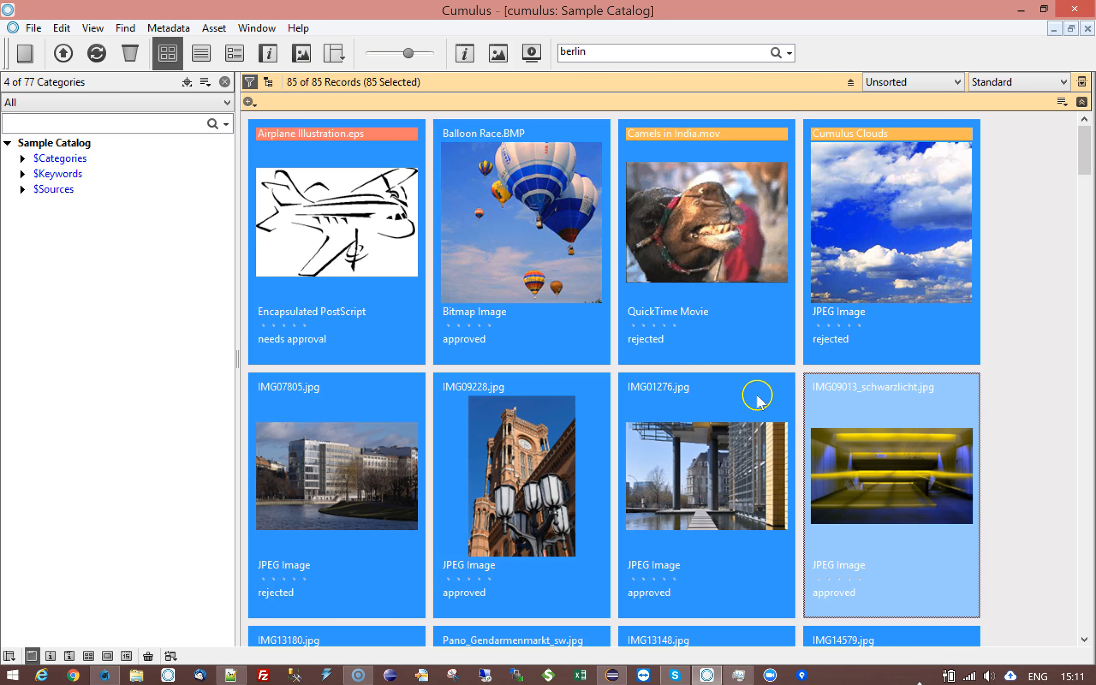
click(187, 34)
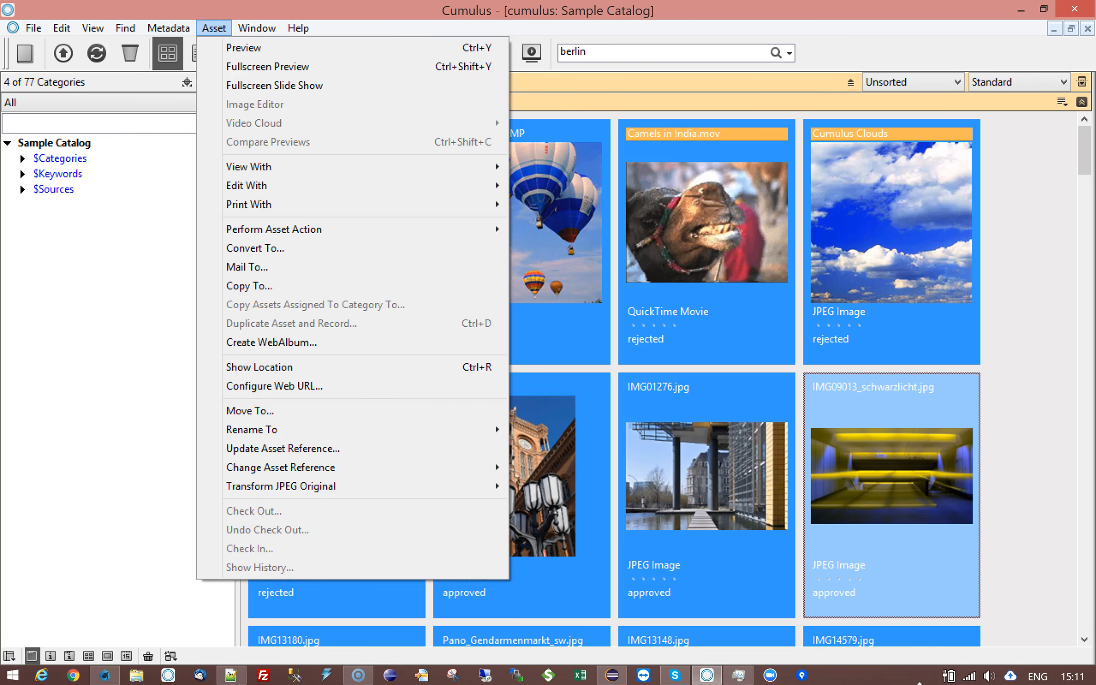
click(205, 22)
click(316, 260)
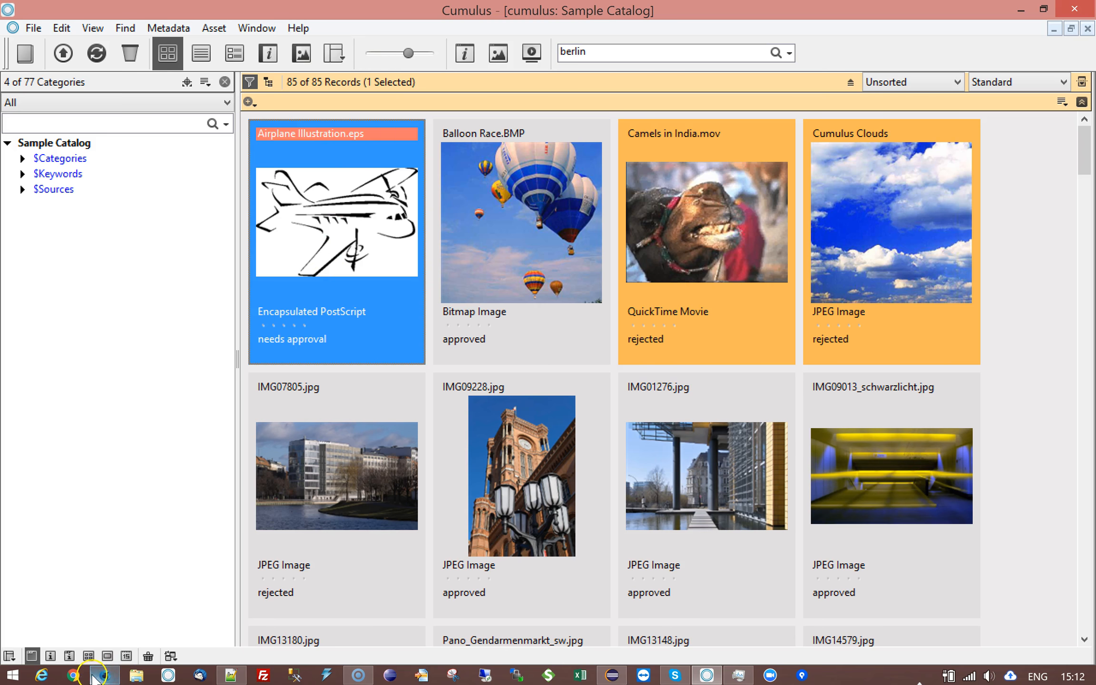
Step: Check the workflow list in the Cumulus Server Console, and expand $Categories under Sample Catalog in the Cumulus client
mouse_move(106, 677)
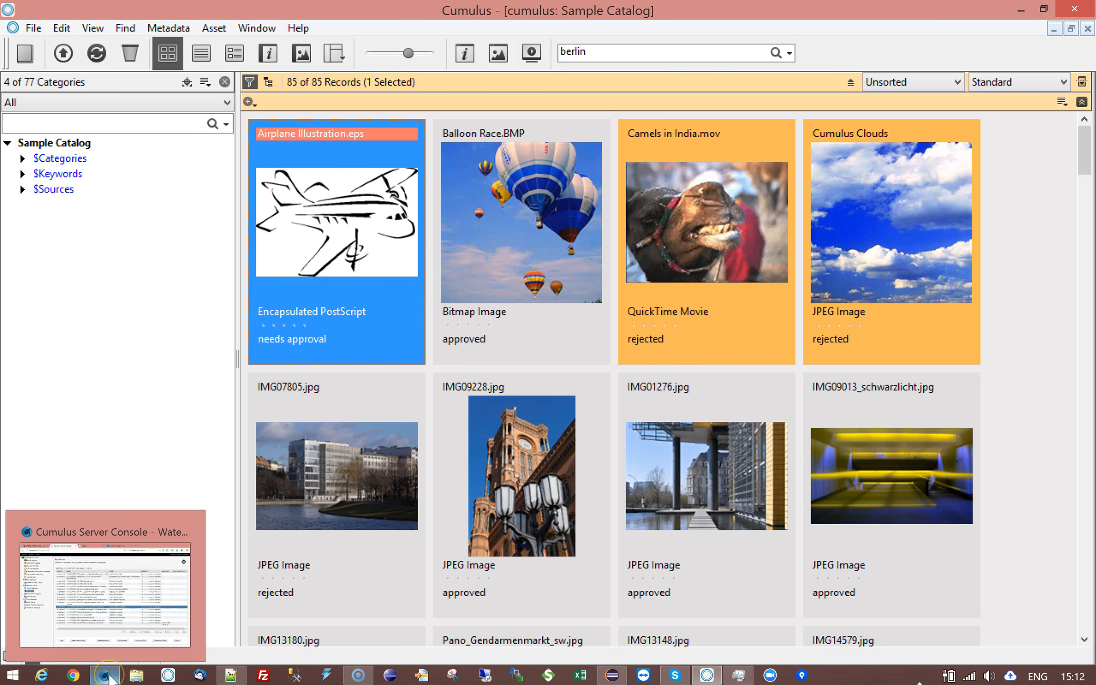
click(110, 677)
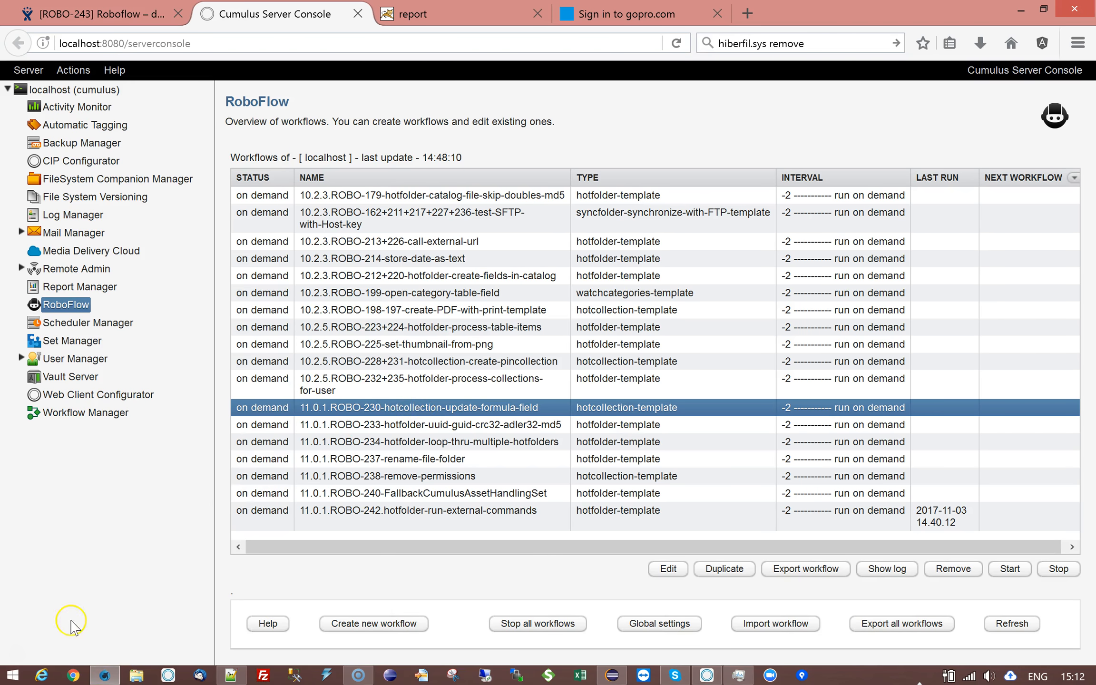
click(709, 672)
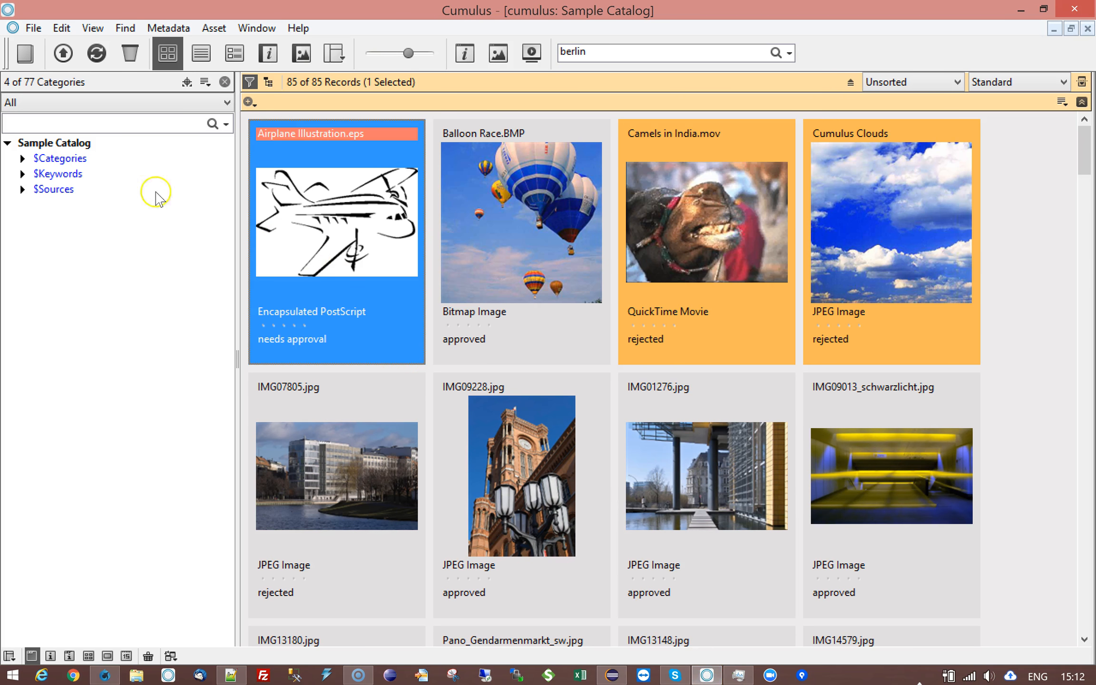
click(22, 158)
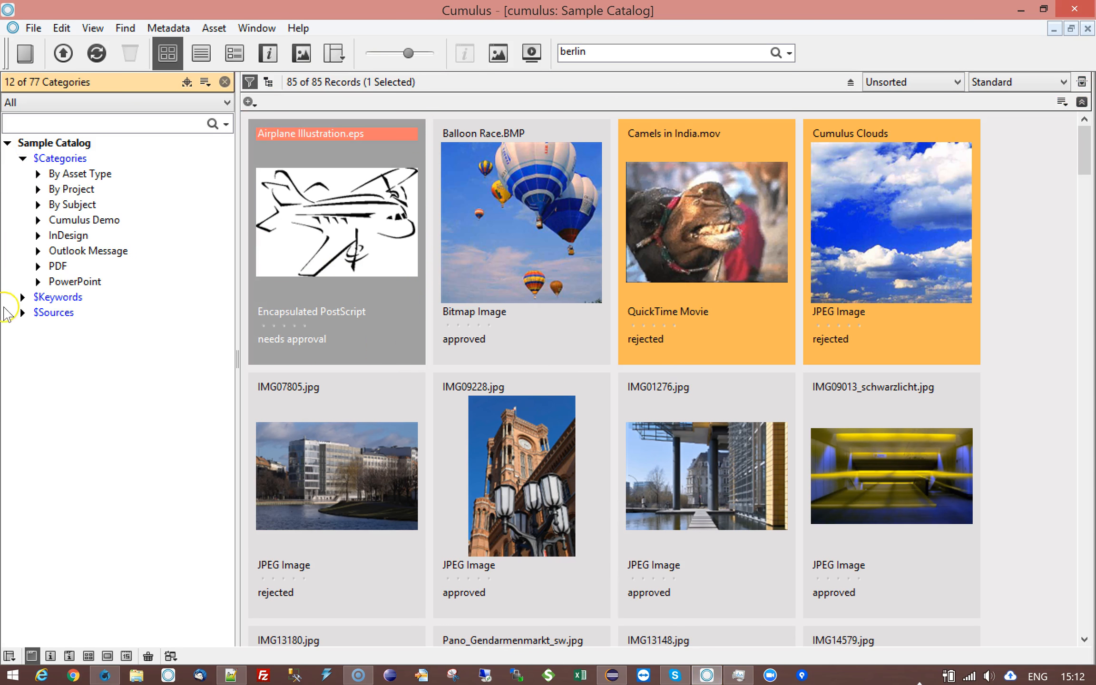
Step: Check the field contents in the information of the By Asset Type category, and close its information window
click(73, 176)
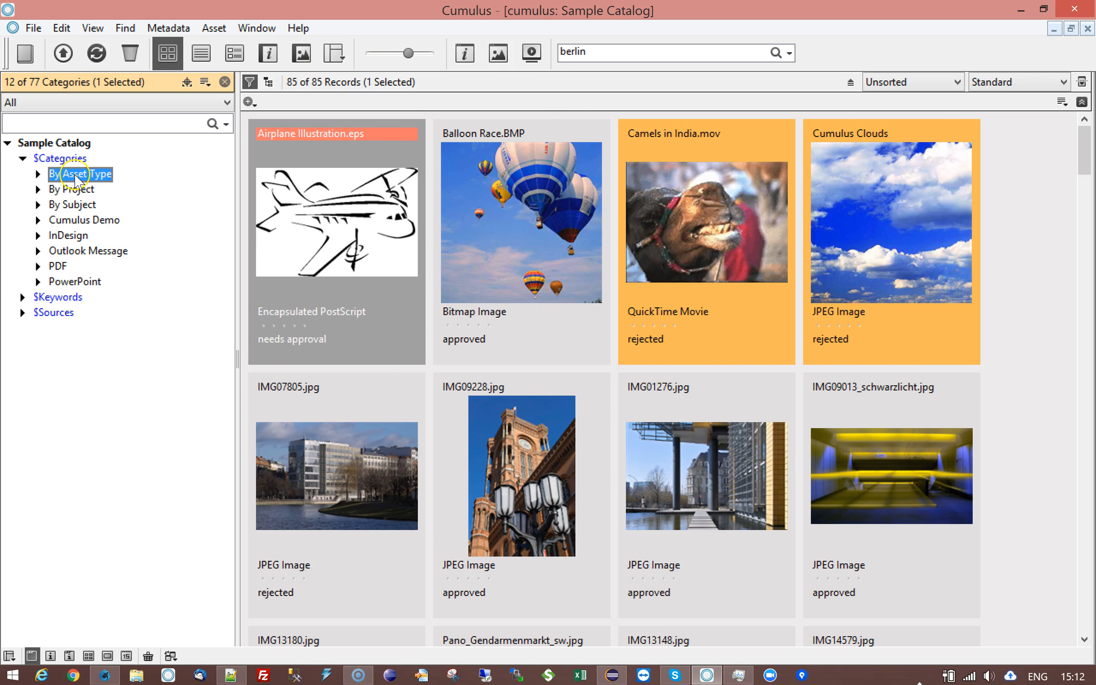
right_click(74, 176)
click(114, 187)
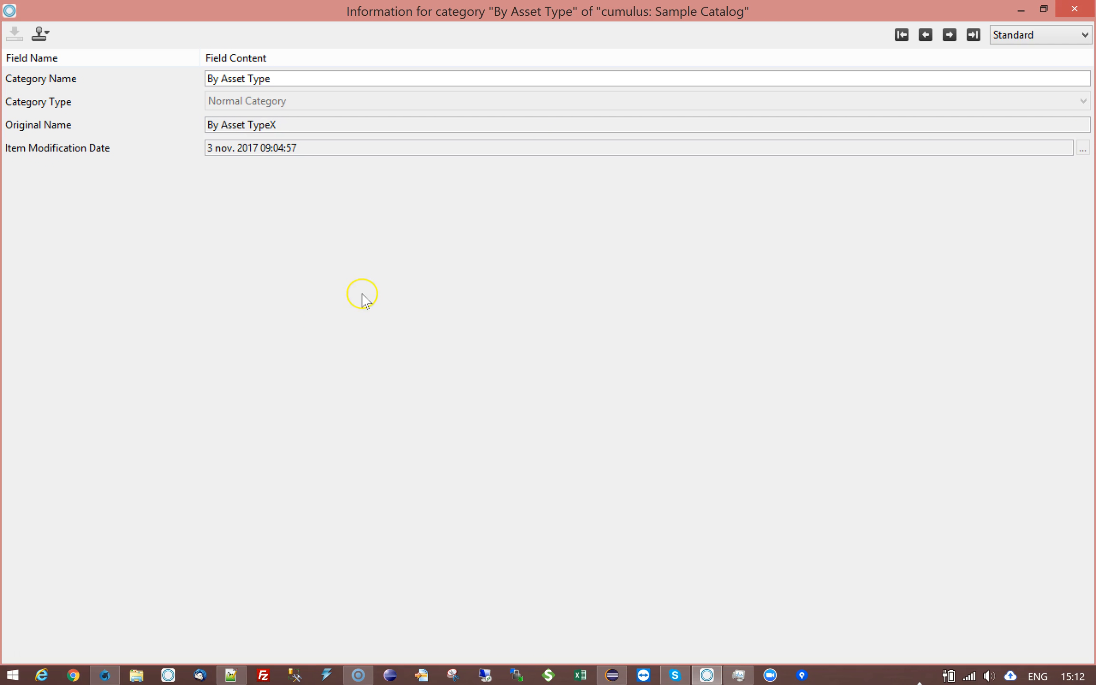
click(1076, 11)
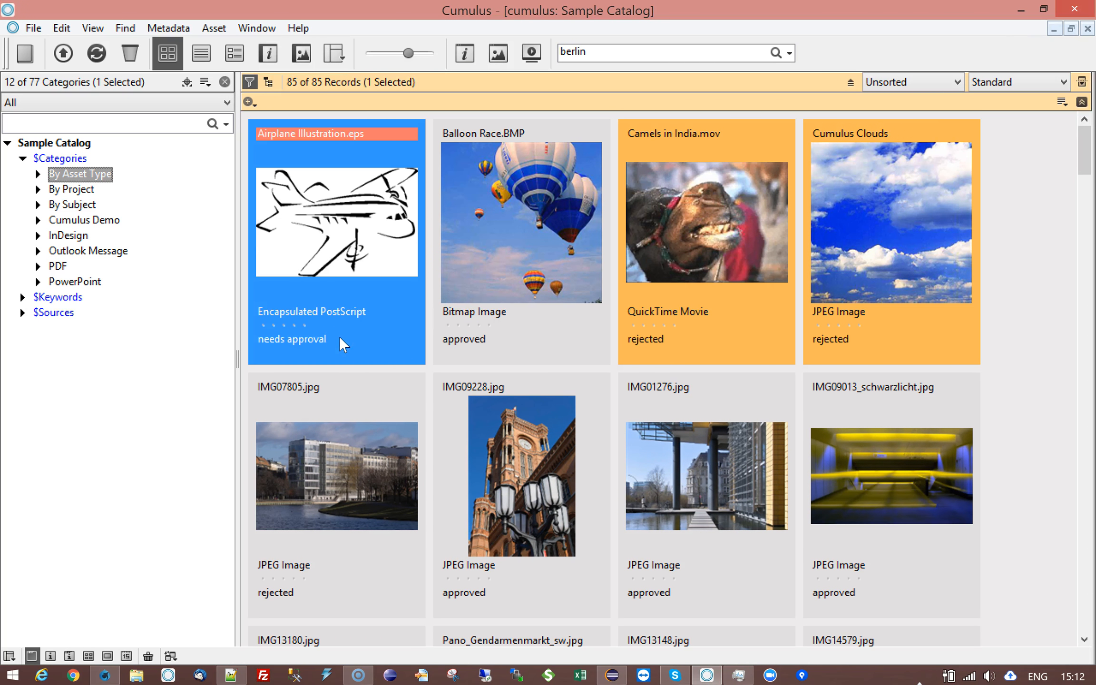
Step: Create a new category named test under By Asset Type
right_click(93, 176)
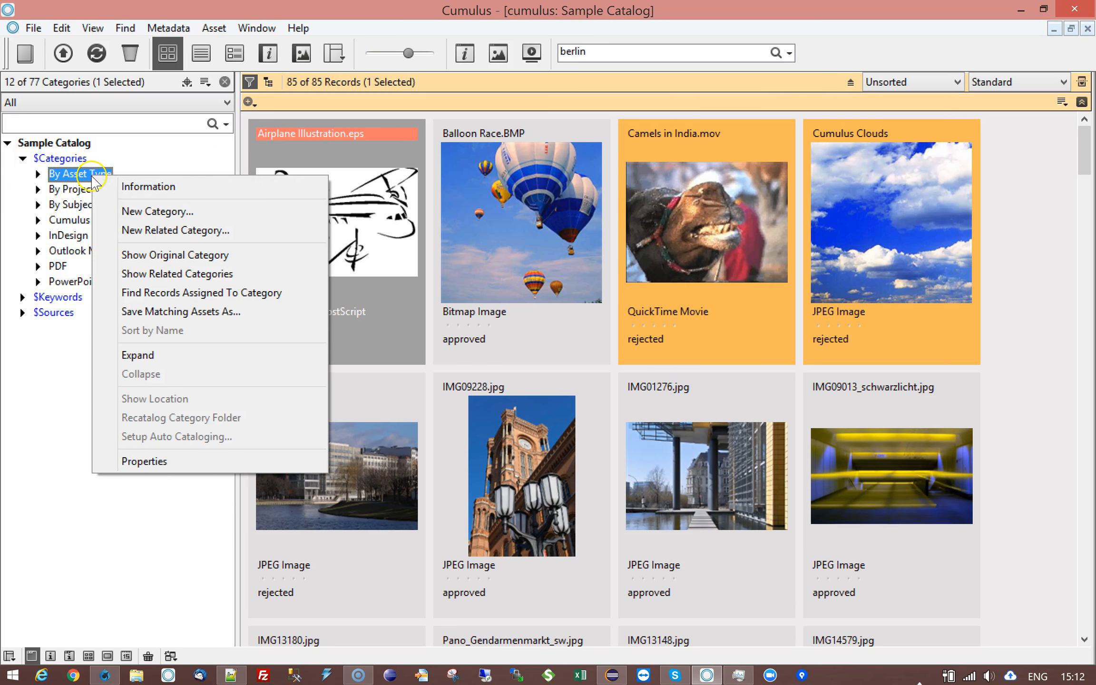
click(138, 212)
text(test)
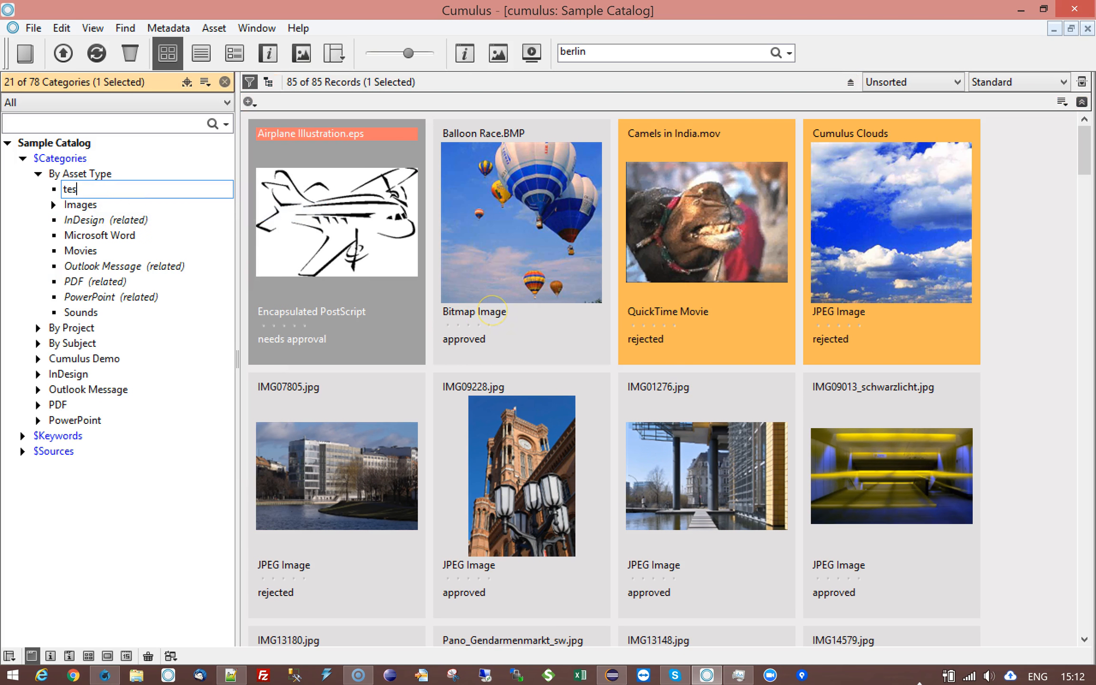
key(Return)
Step: Compare the Category Name and Original Name fields in the information of the test category, and close the window
right_click(74, 314)
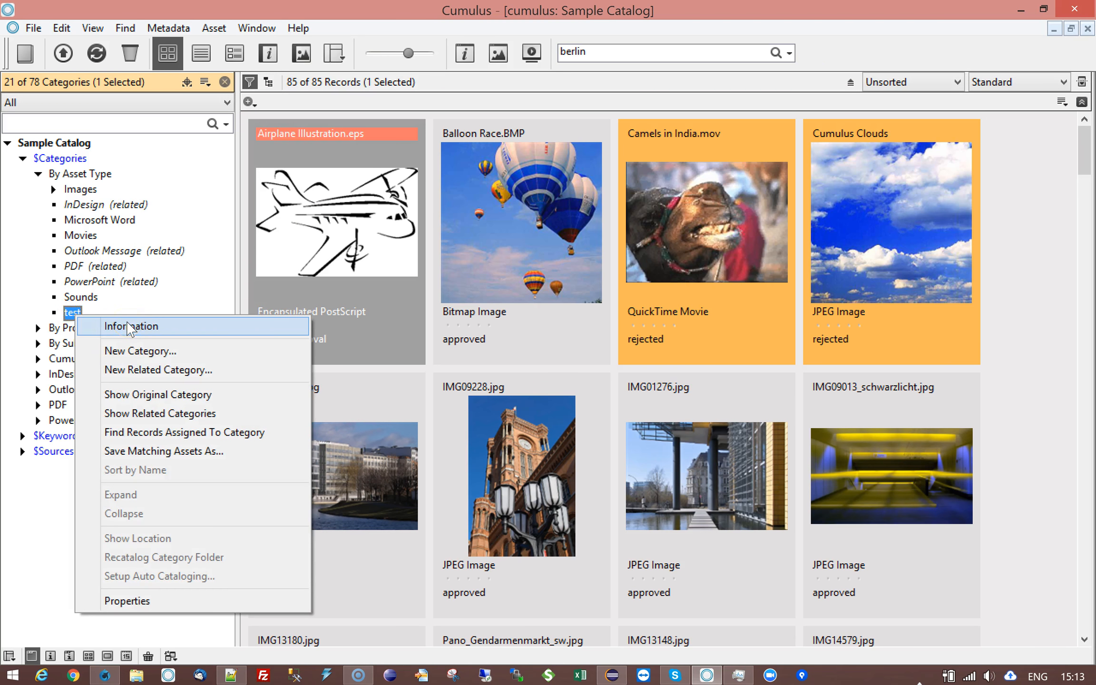
click(129, 327)
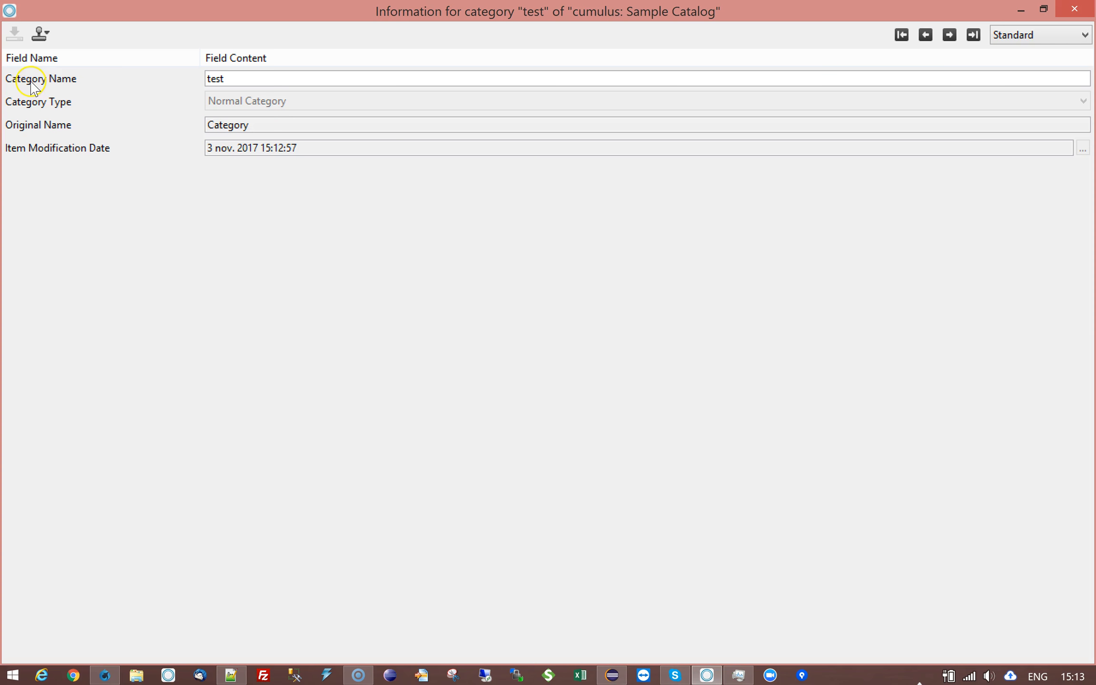
double_click(242, 79)
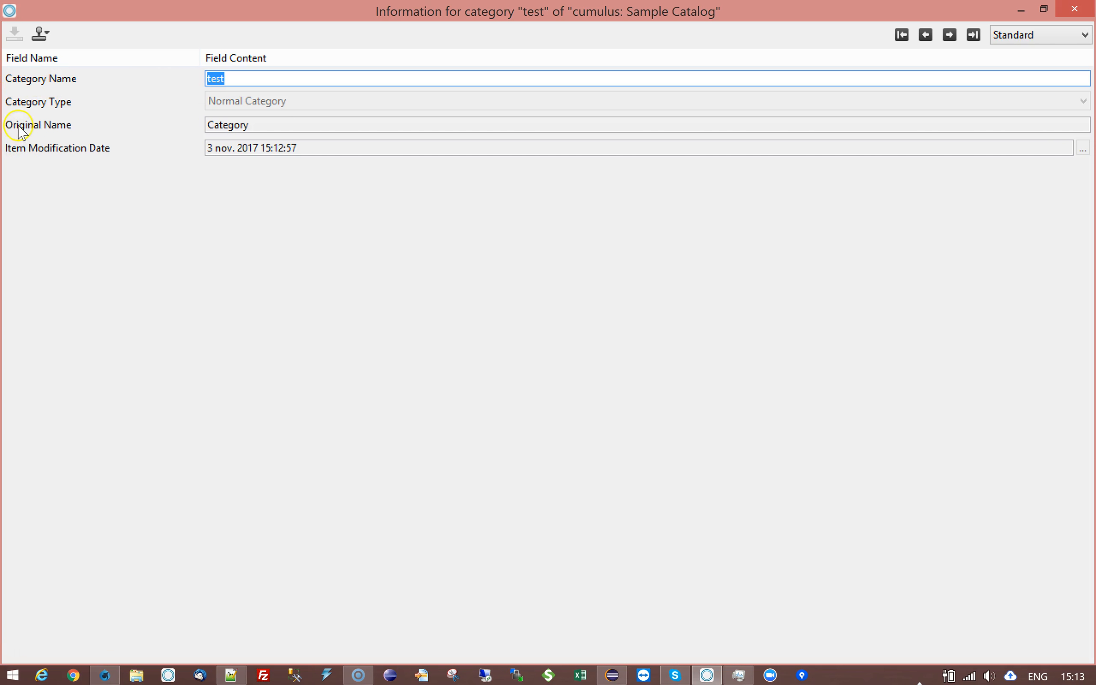
double_click(269, 125)
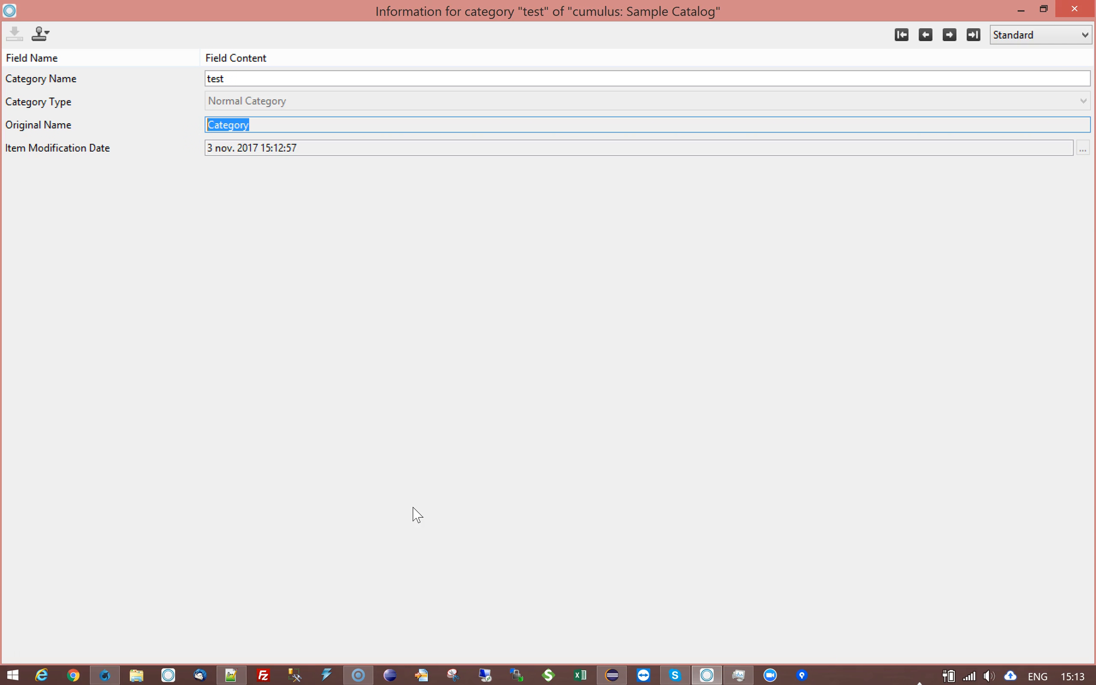
double_click(245, 78)
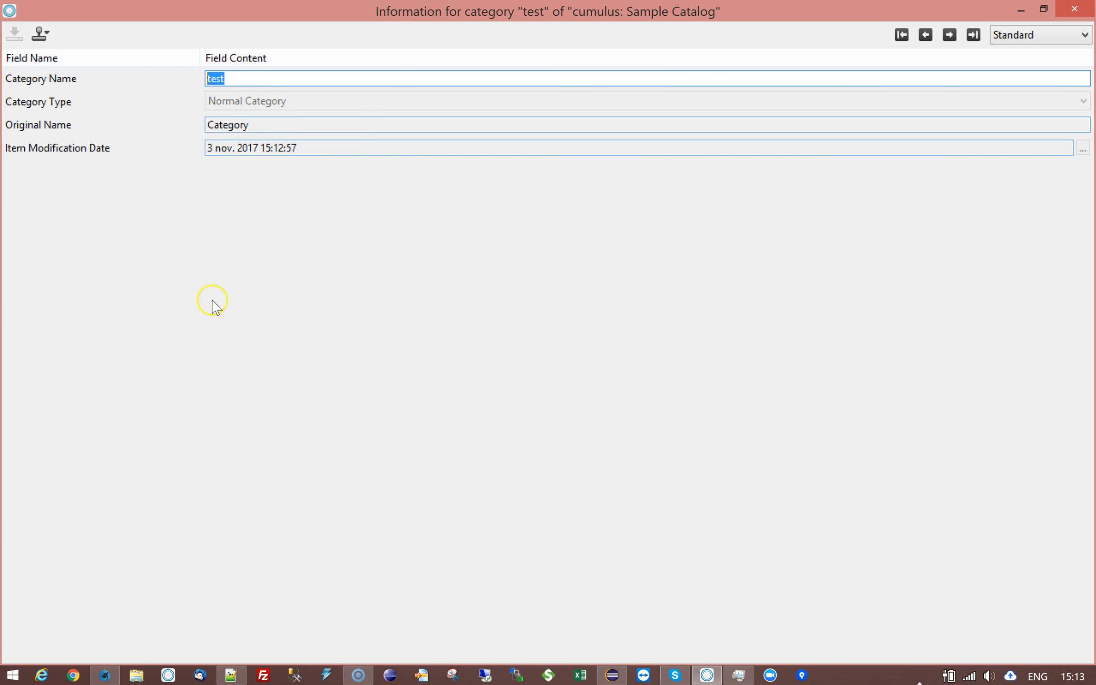
click(1076, 13)
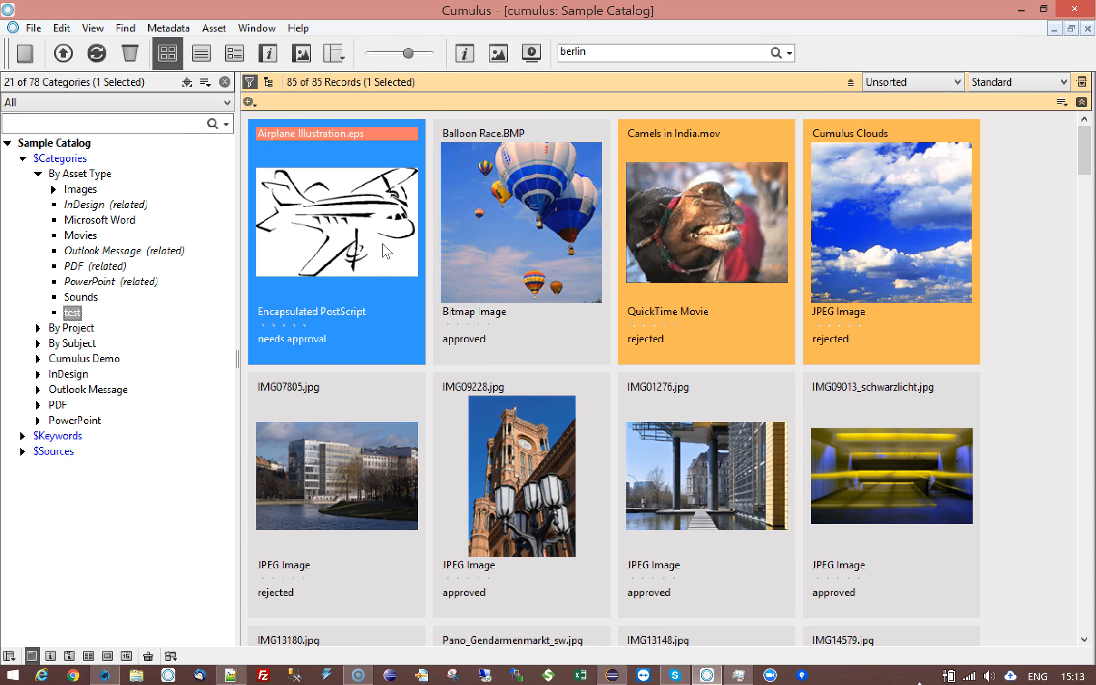
Step: Check the Original Name and Category Name fields in the information of the Images category, and close the window
click(88, 191)
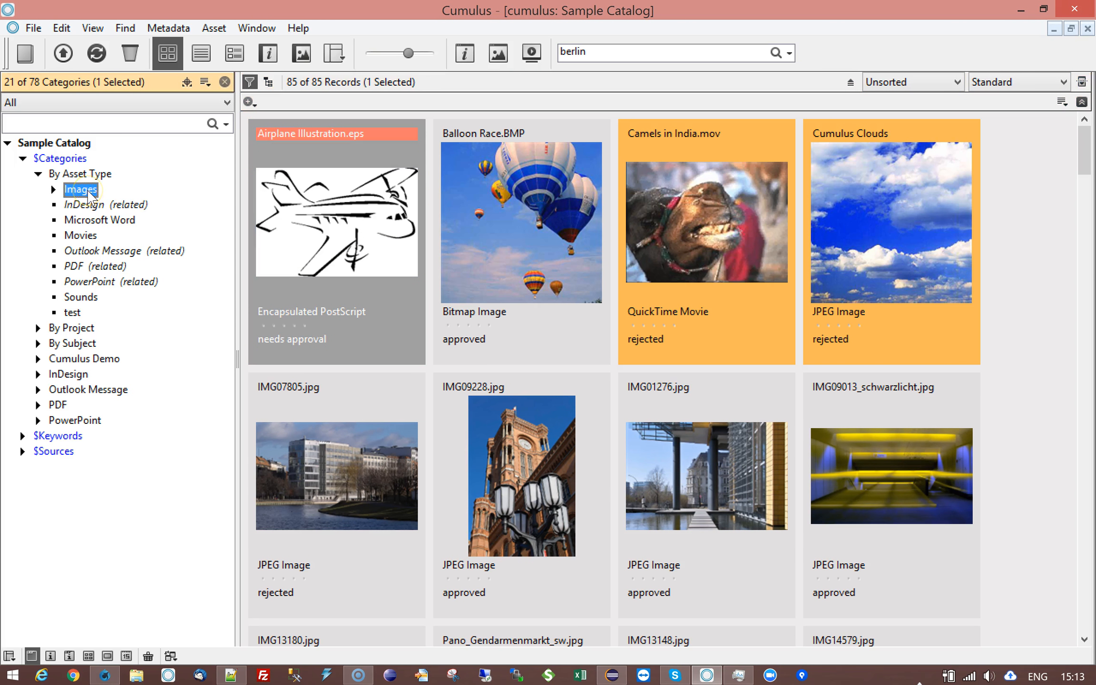
right_click(89, 193)
click(122, 202)
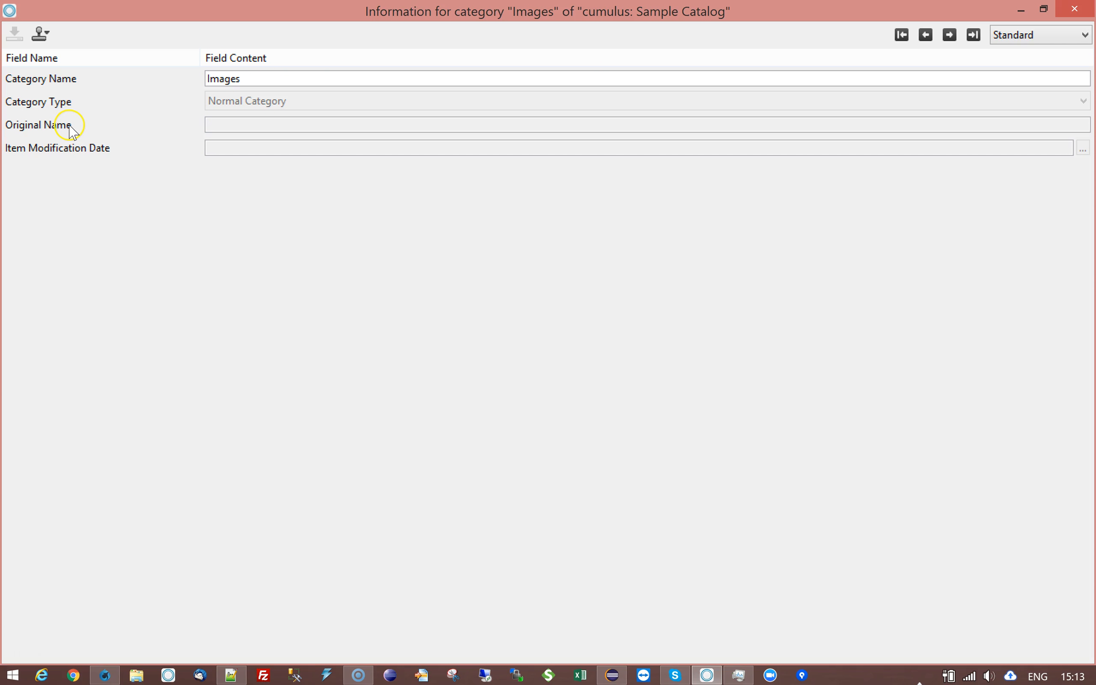
click(232, 125)
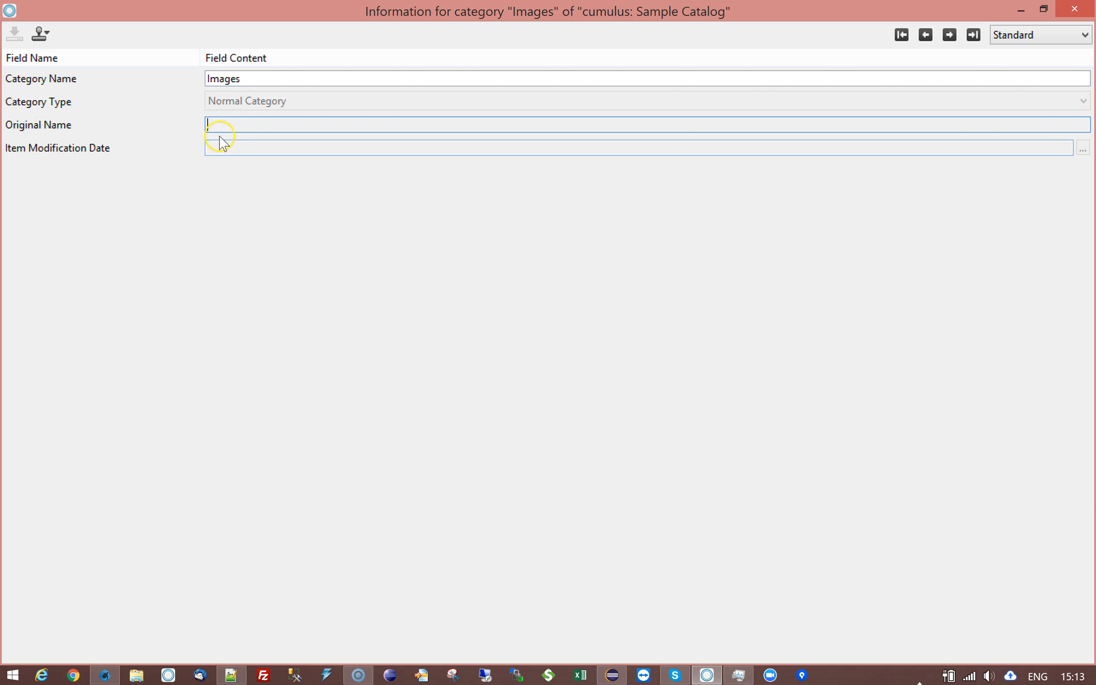
click(243, 79)
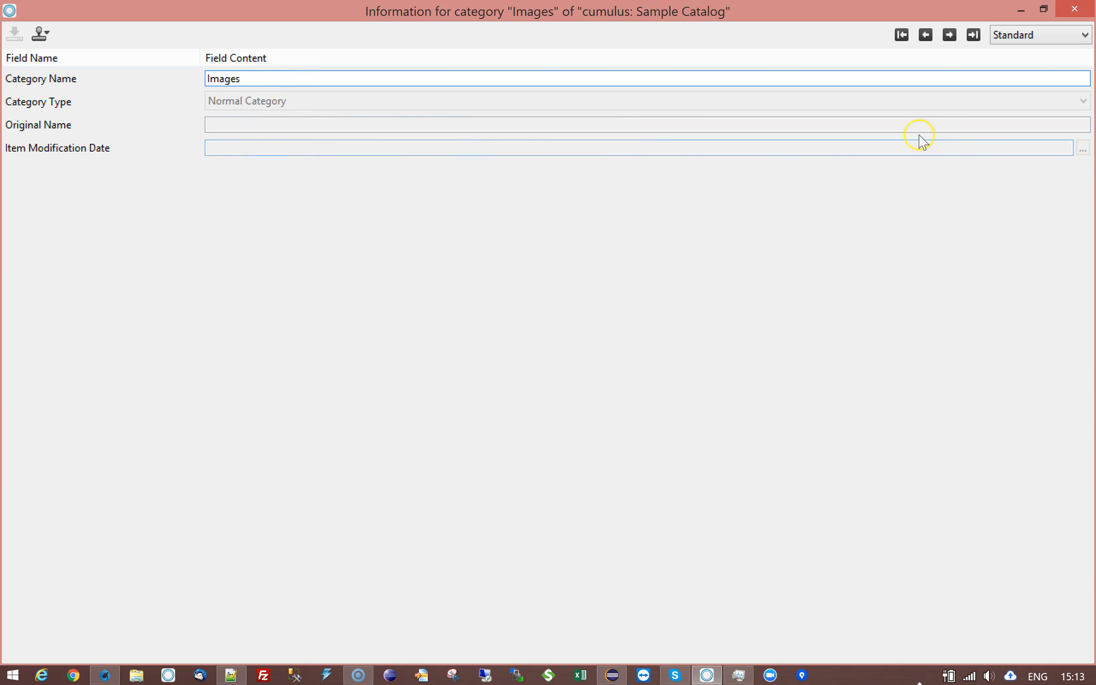
click(1074, 8)
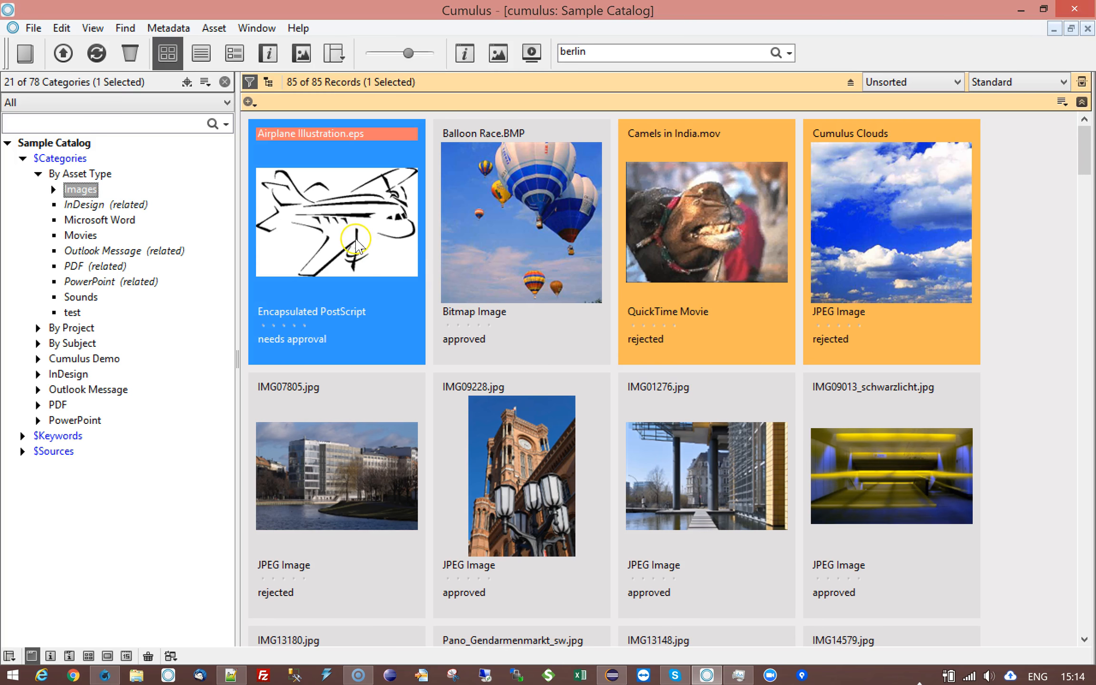
Step: Switch to the Cumulus Server Console and examine the catalog and Cumulus query parameters of the 11.0.1.ROBO-230-hotcollection-update-formula-field workflow
click(107, 675)
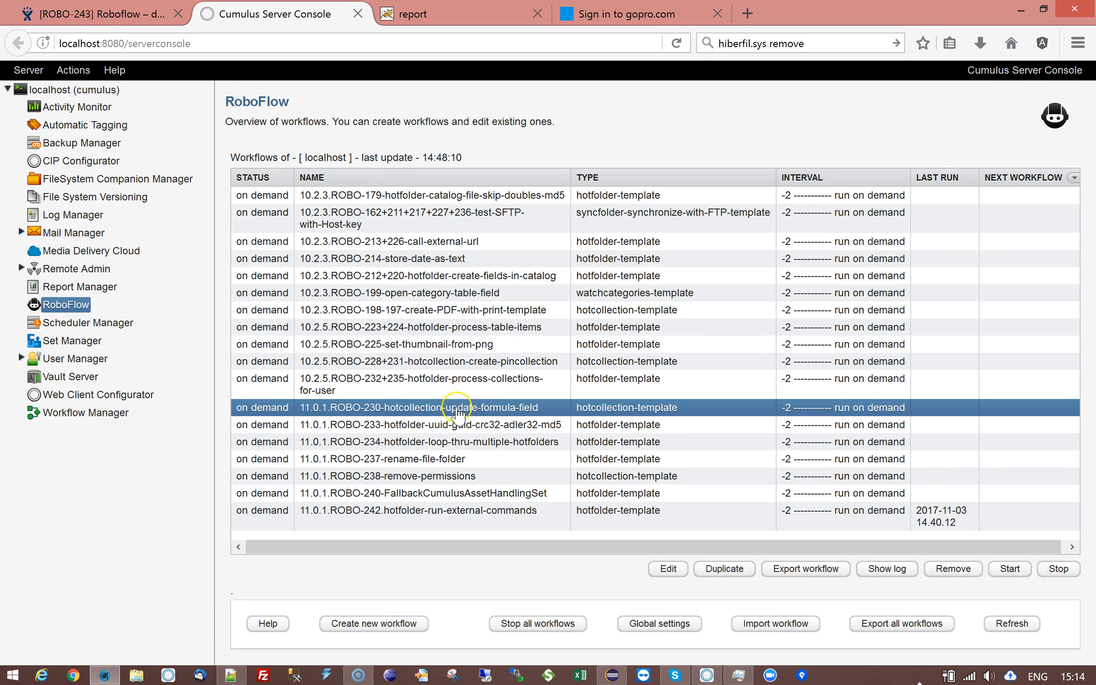
click(668, 568)
click(229, 213)
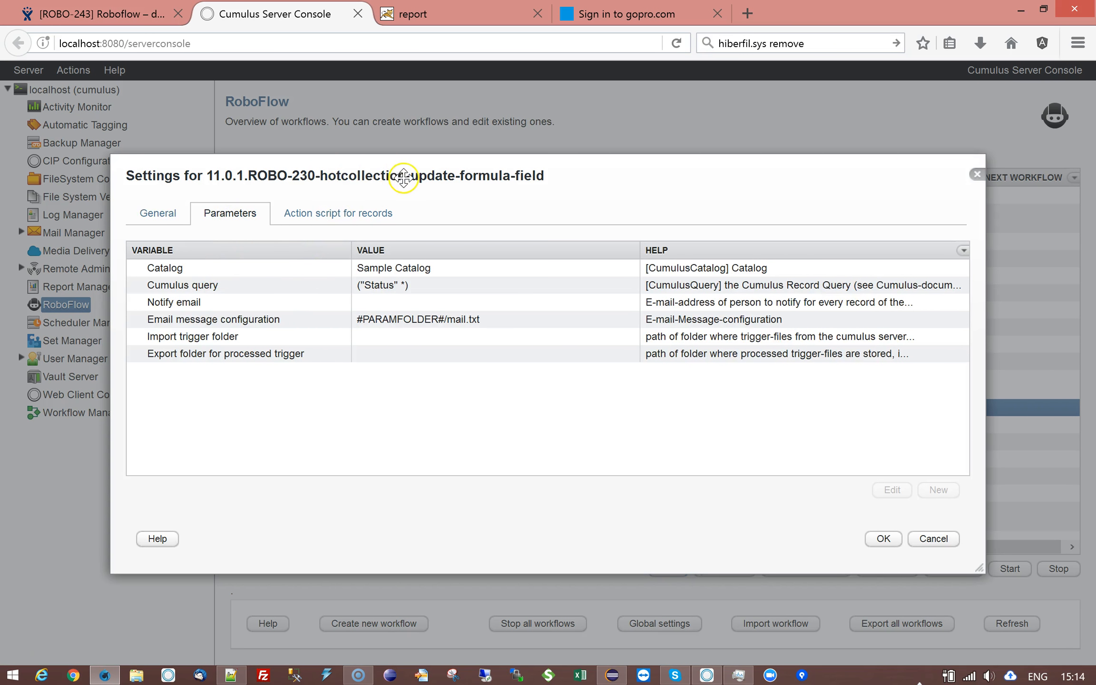
click(422, 289)
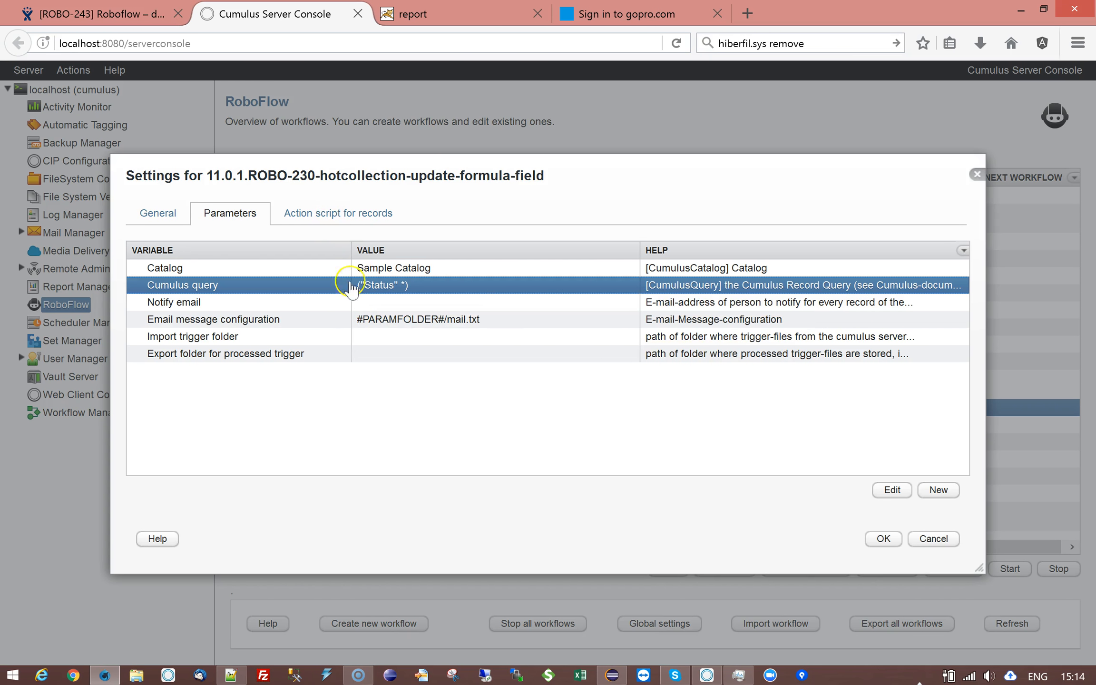
click(363, 269)
Step: Examine the update-formula-field-record action in the workflow's record script, including its Update-Modification-Date options, and leave its settings unchanged
click(297, 216)
click(196, 277)
double_click(314, 274)
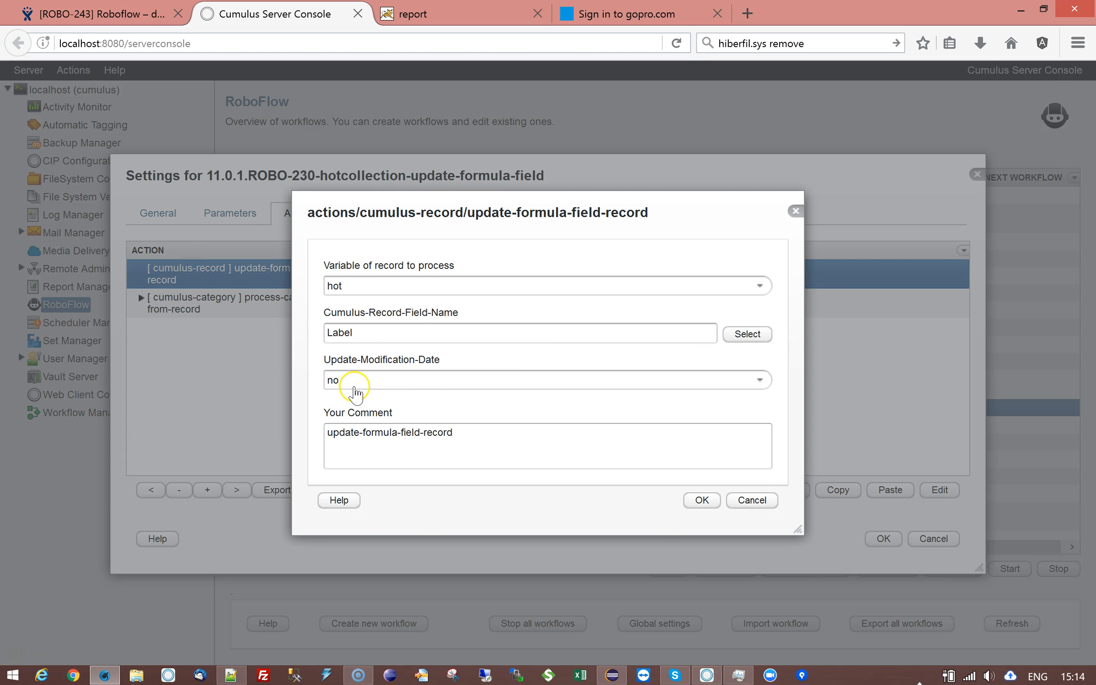
click(759, 381)
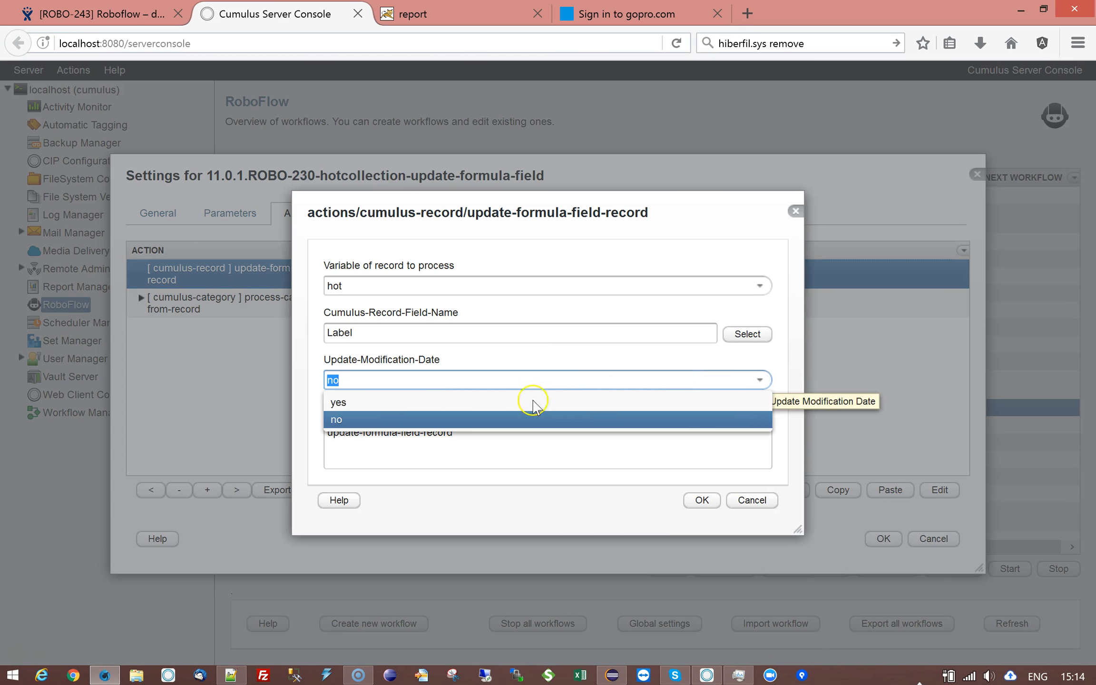
click(313, 407)
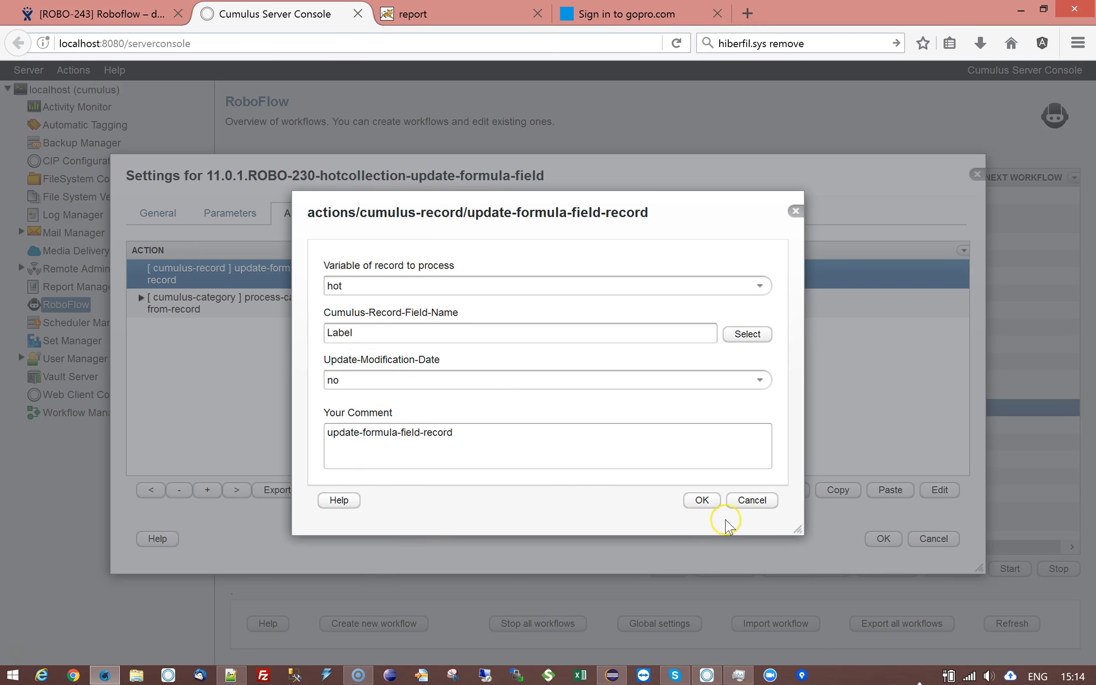
click(751, 500)
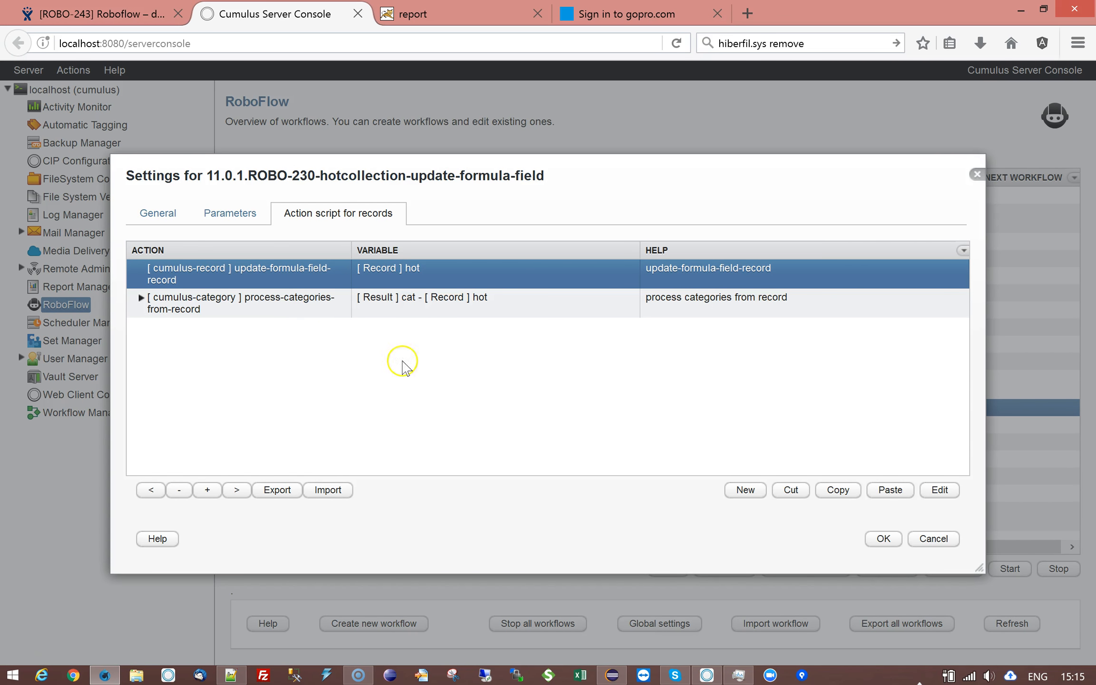
Step: Examine the record variable, category path and output variable of the process-categories-from-record action, and close its settings
click(291, 305)
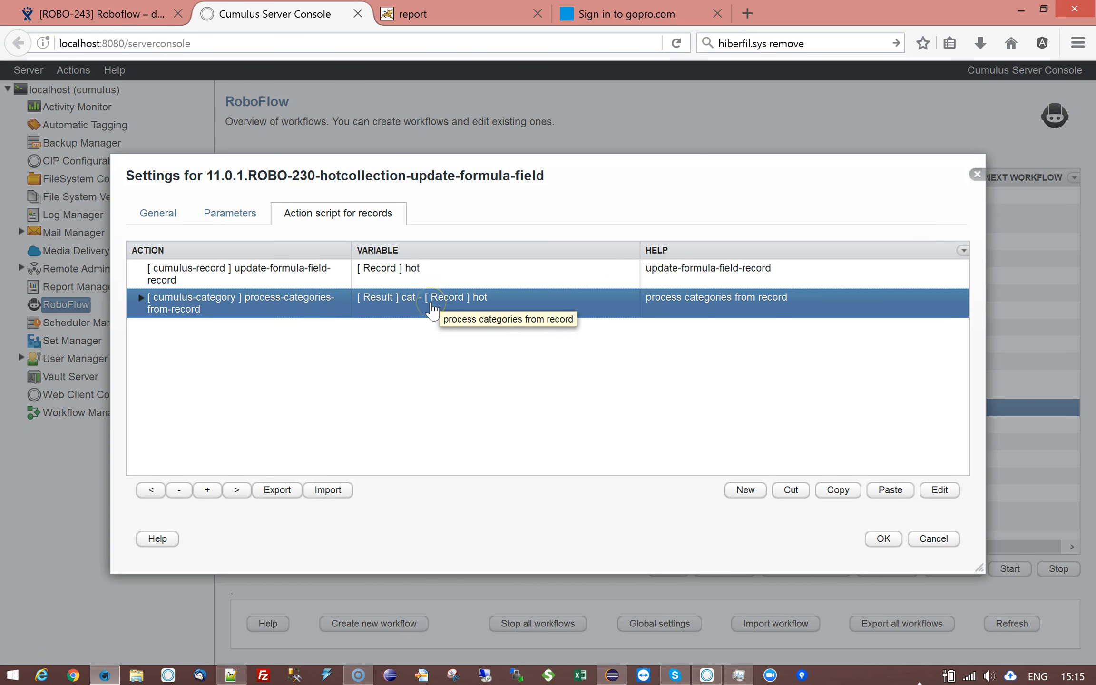
double_click(432, 310)
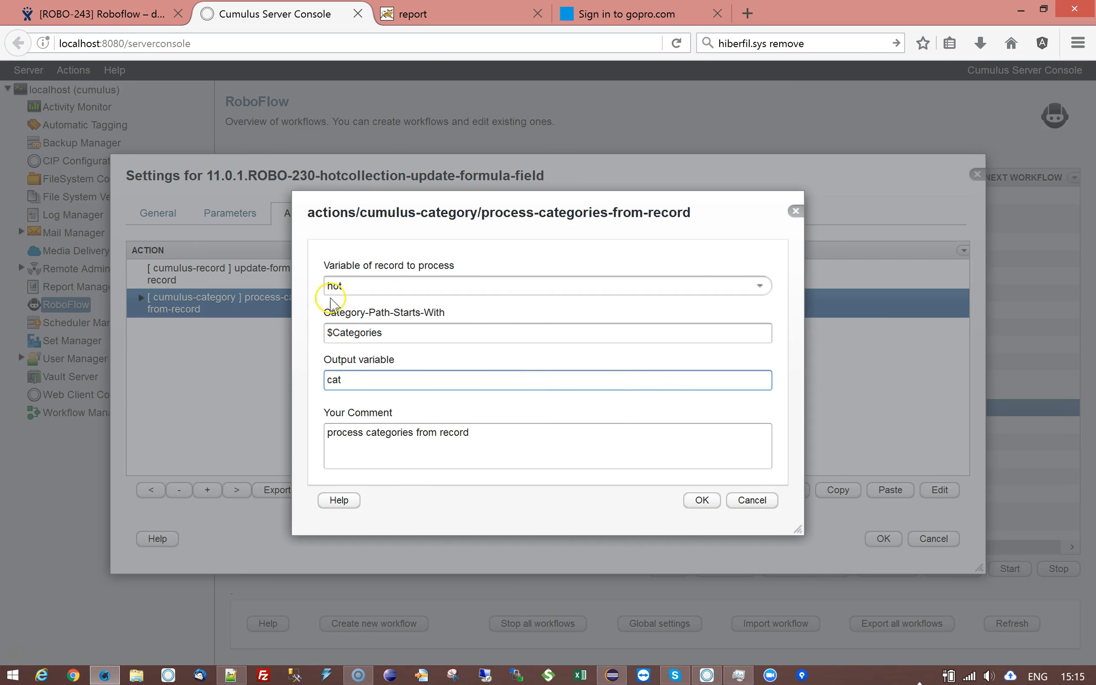
click(701, 500)
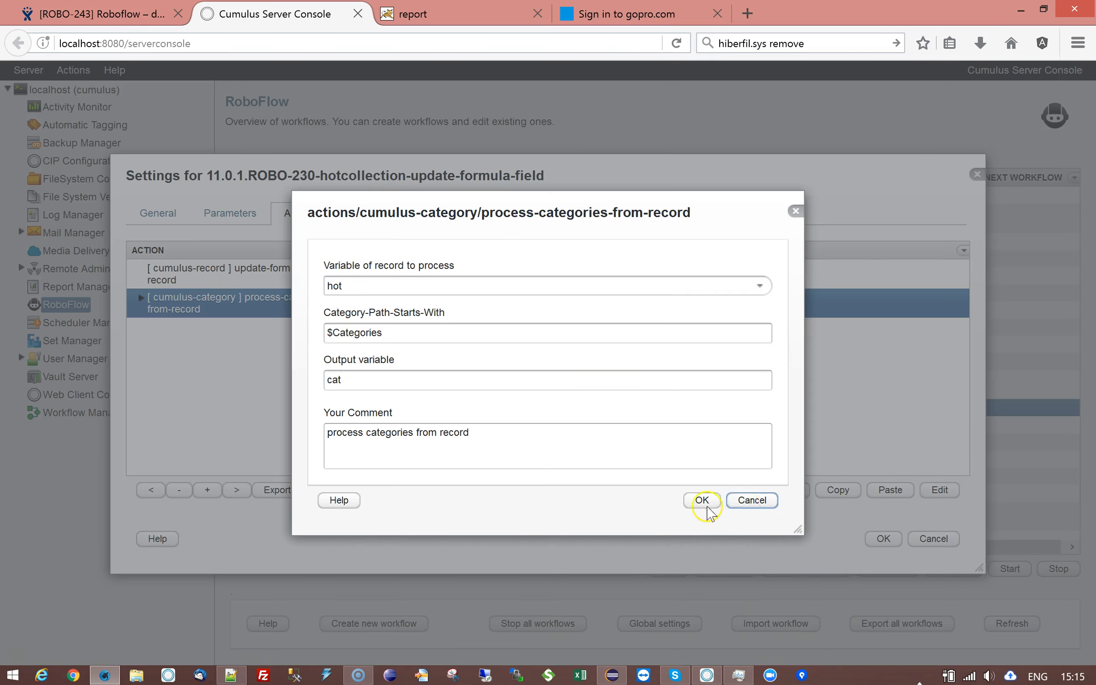
Step: Examine the settings of the update-formula-field-category action nested under process-categories-from-record, and save the workflow
click(141, 298)
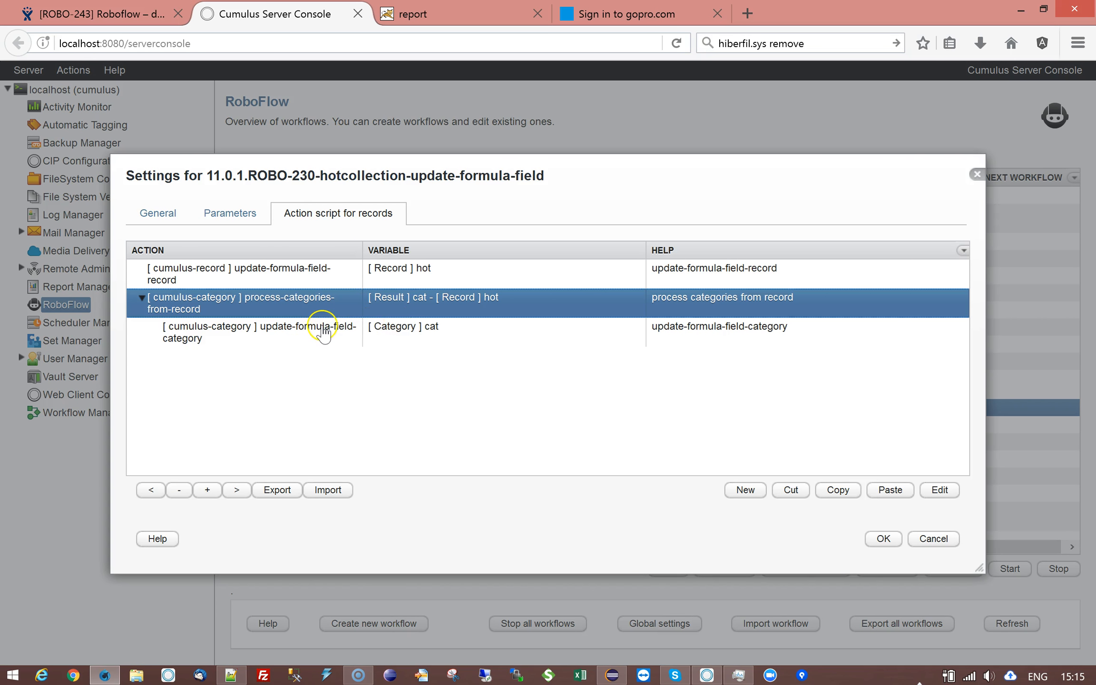
click(285, 331)
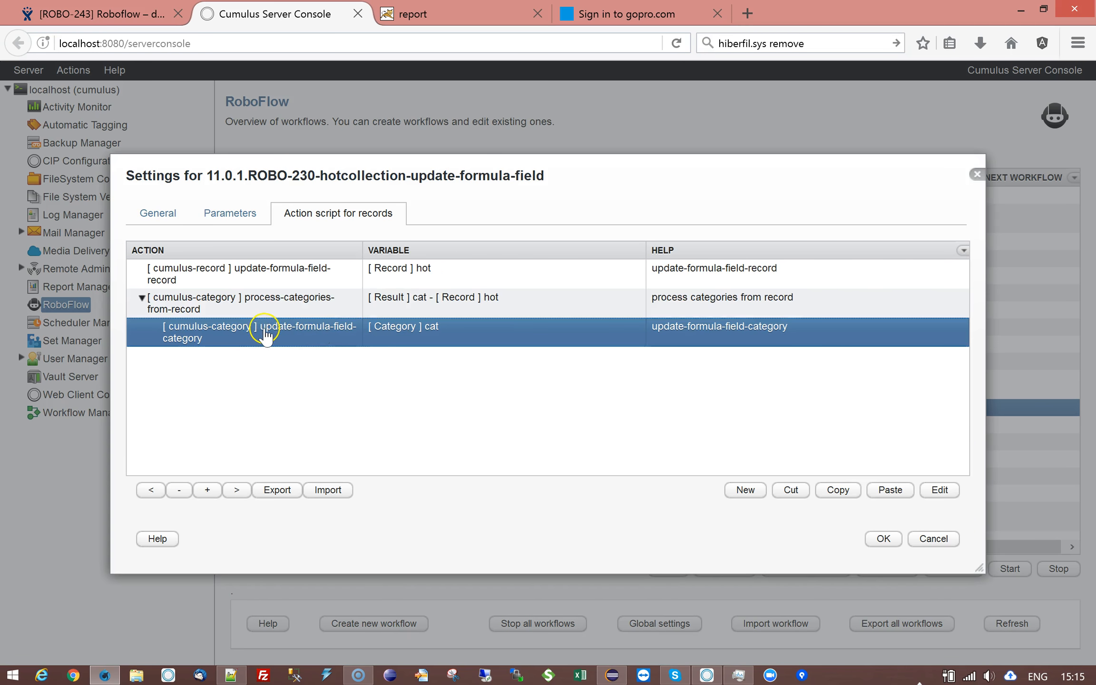
double_click(276, 328)
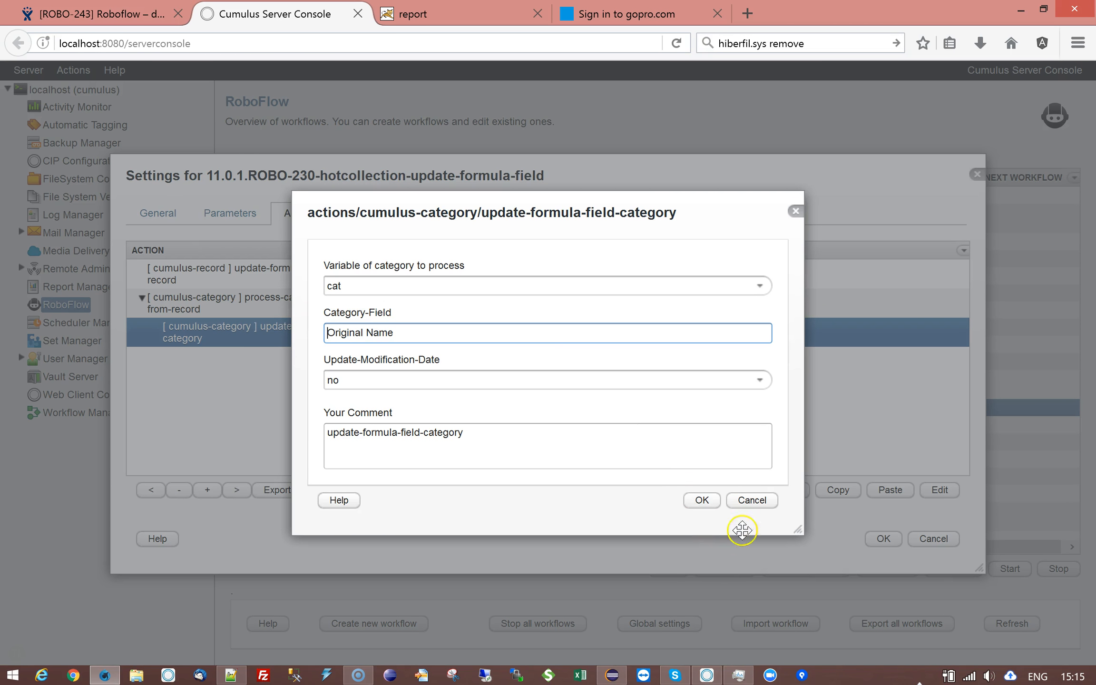
click(756, 500)
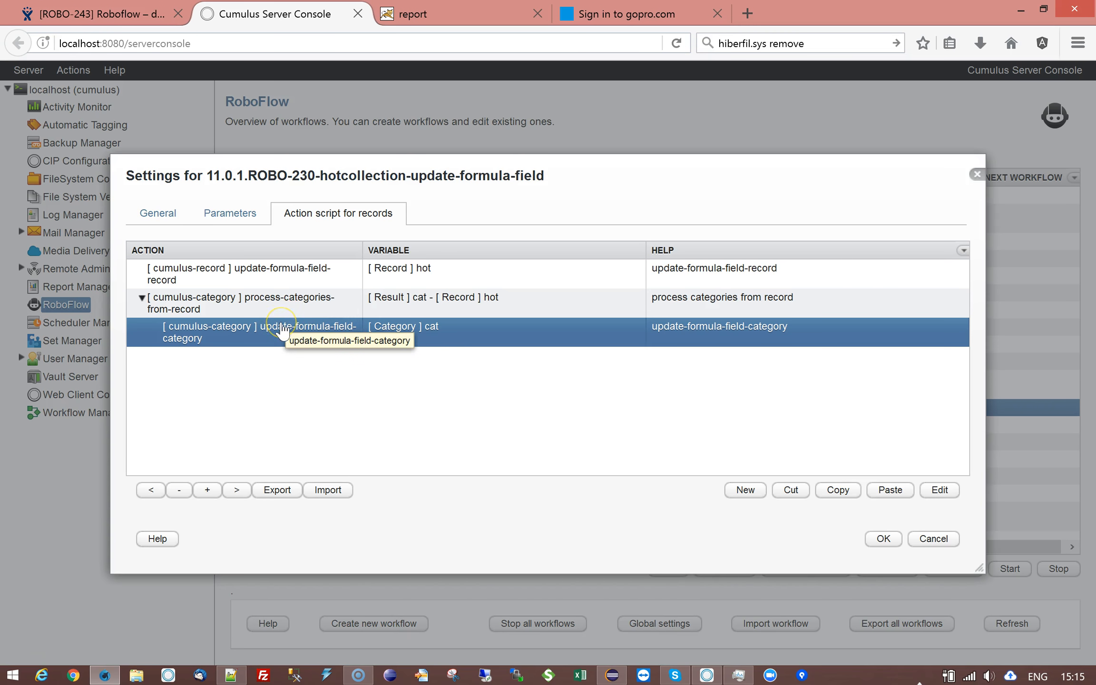
click(880, 537)
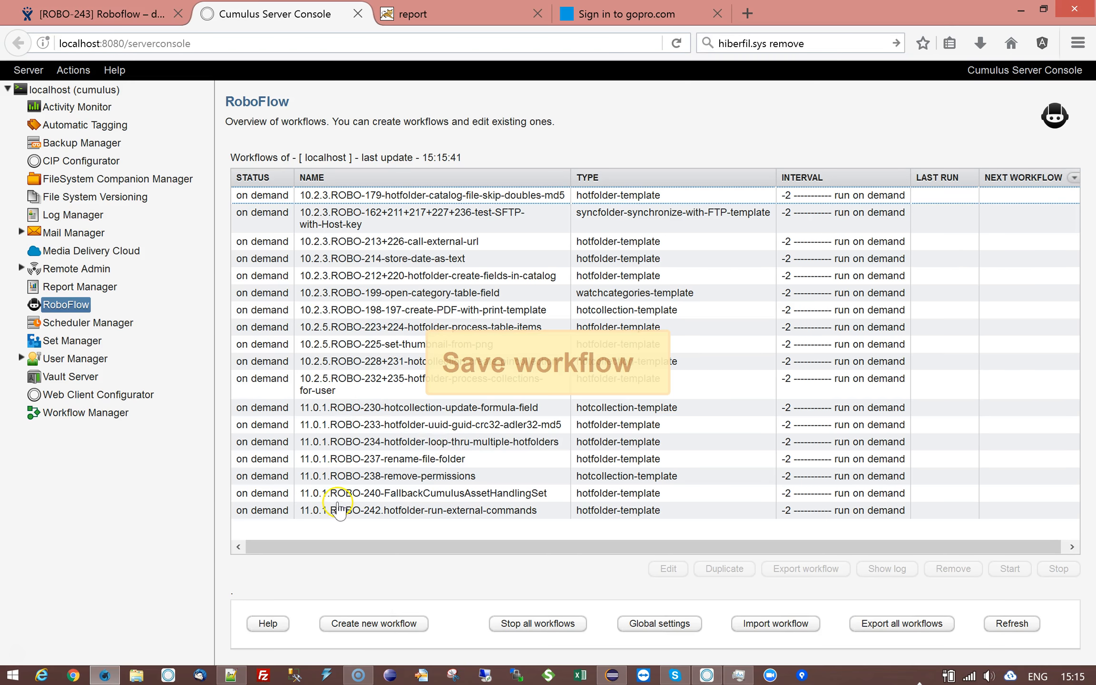
Step: Start the 11.0.1.ROBO-230-hotcollection-update-formula-field workflow, check its log through to the end, and switch back to the Cumulus client
click(342, 407)
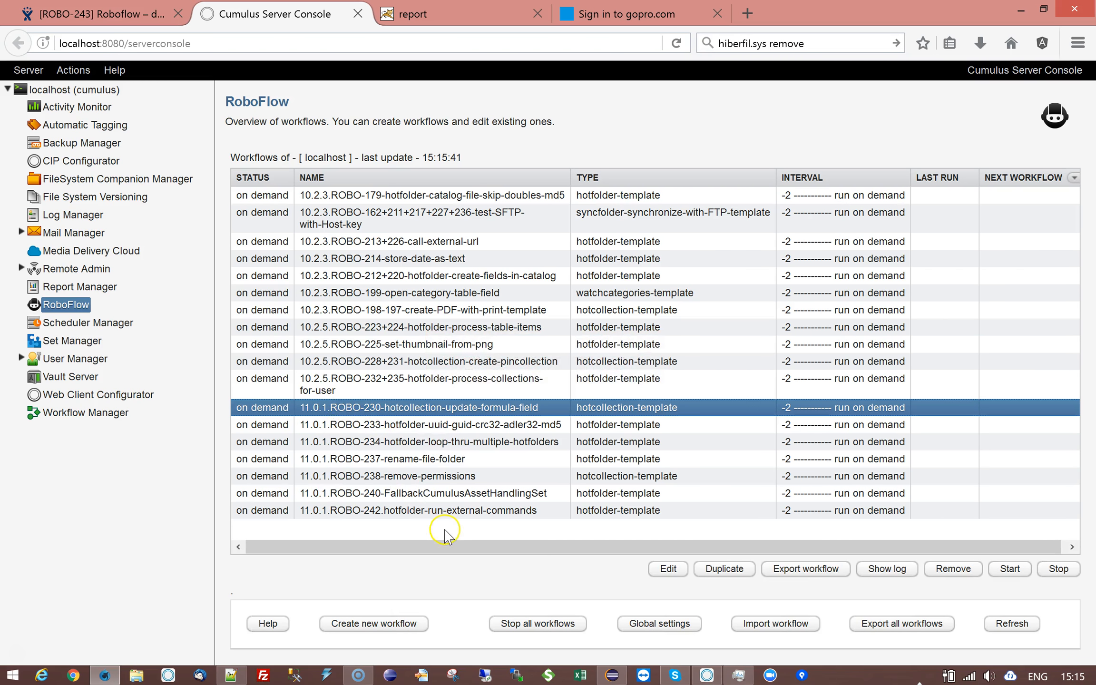
click(1010, 568)
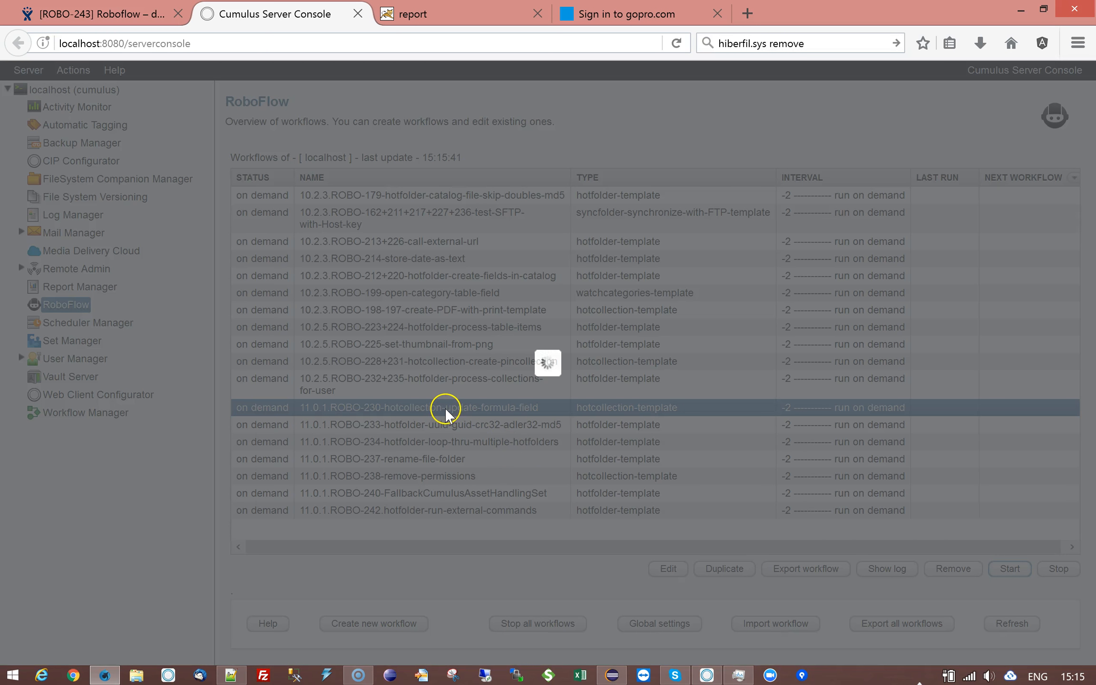
drag(944, 275, 925, 532)
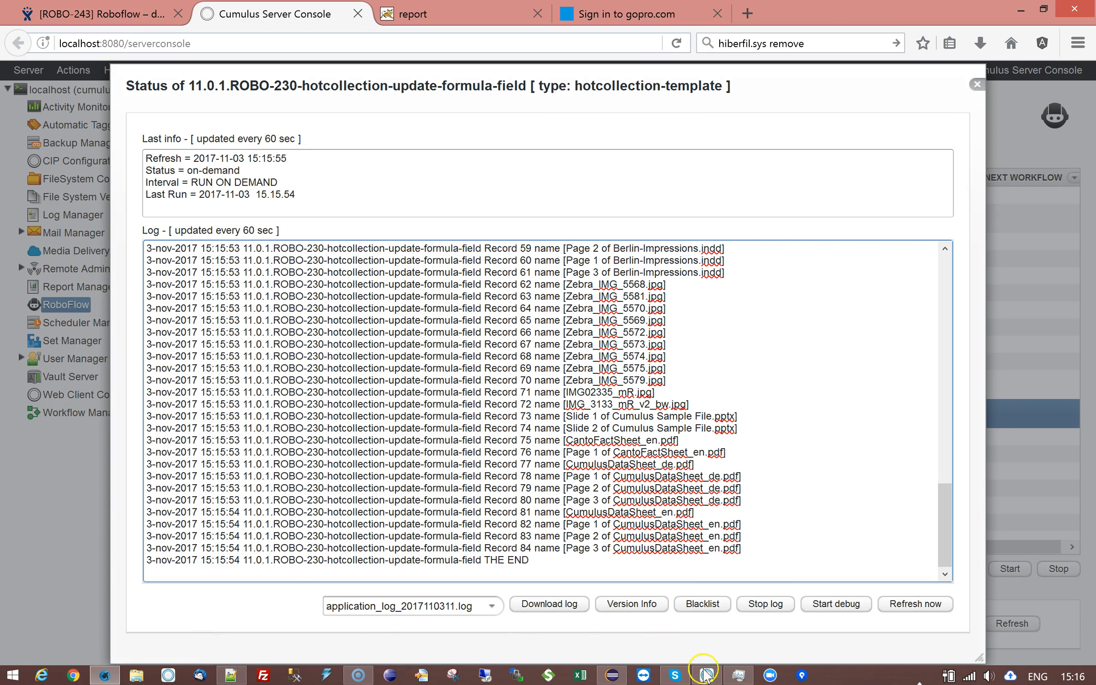
click(709, 675)
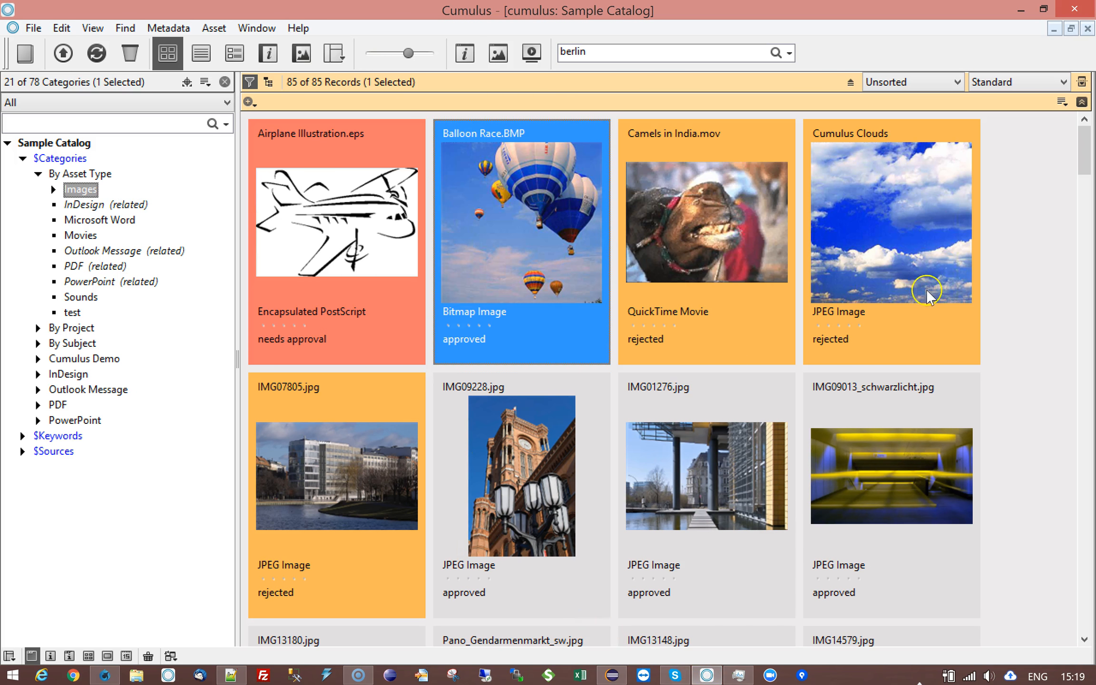
Step: Compare the label colours of the approved records, and check the Label and Status fields in the asset information of Balloon Race.BMP
click(561, 467)
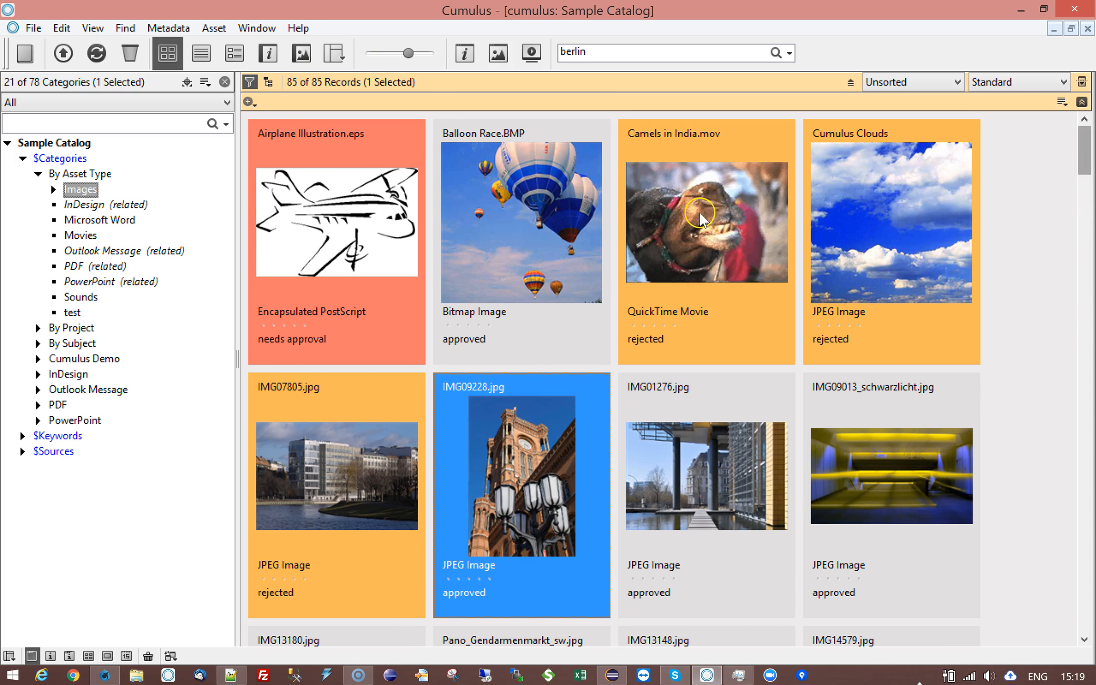
mouse_move(1076, 151)
mouse_down()
mouse_move(1089, 473)
mouse_move(1084, 138)
mouse_up()
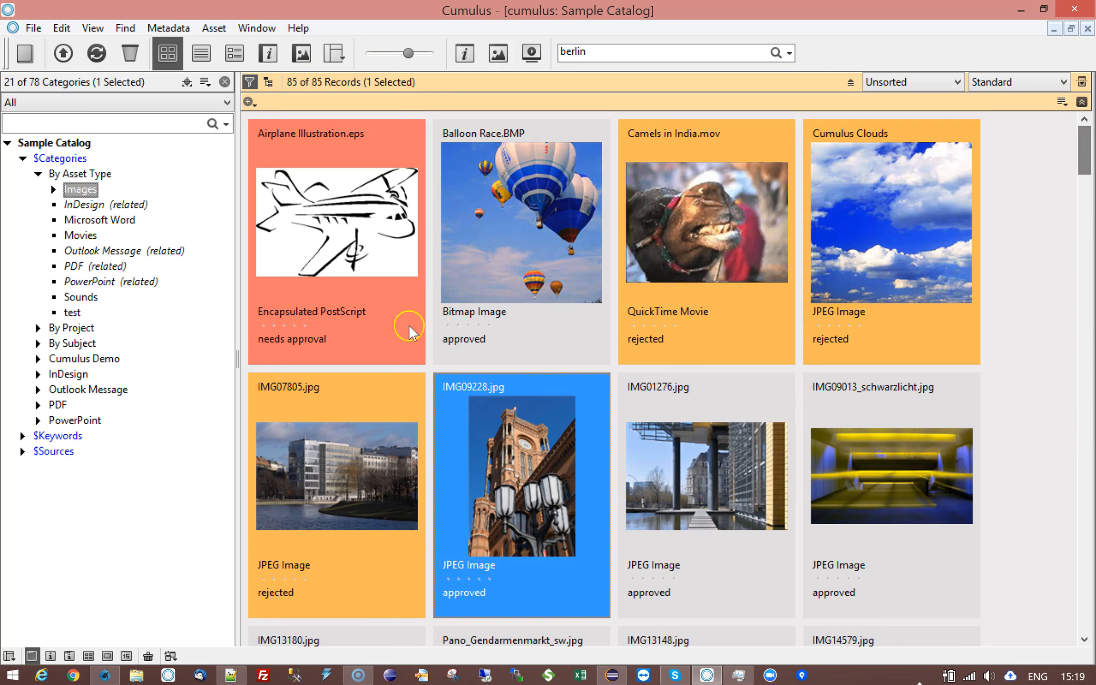
click(503, 299)
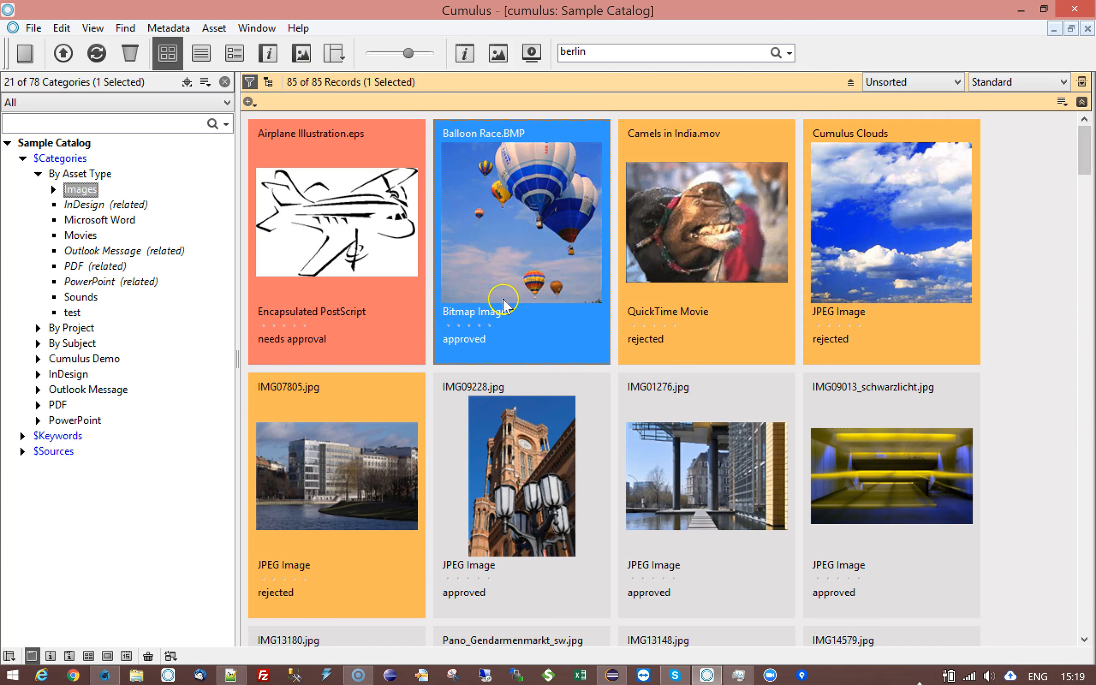
double_click(464, 342)
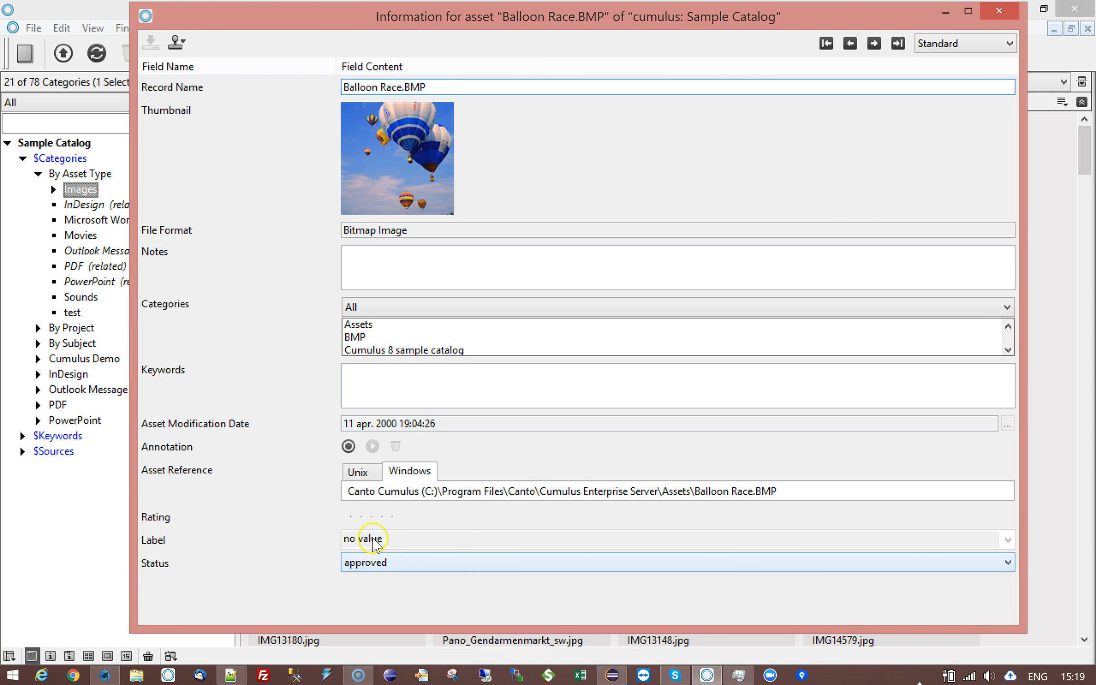
click(1008, 18)
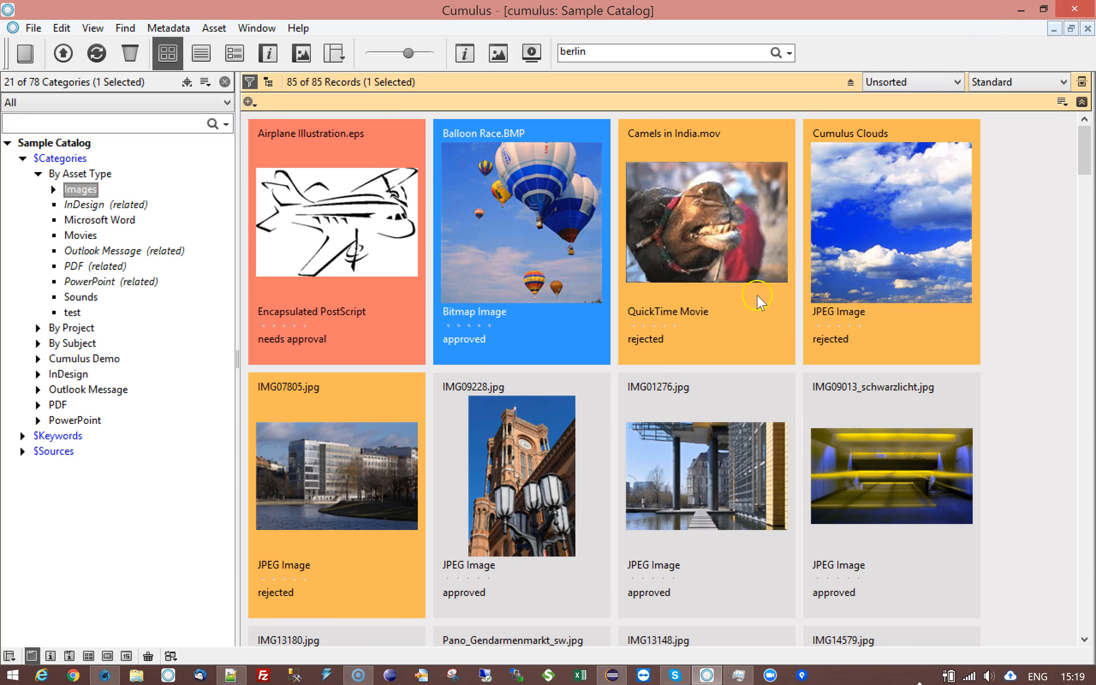
Step: Examine the string list values of the Status record field in the Sample Catalog's settings, leaving them unchanged
click(186, 81)
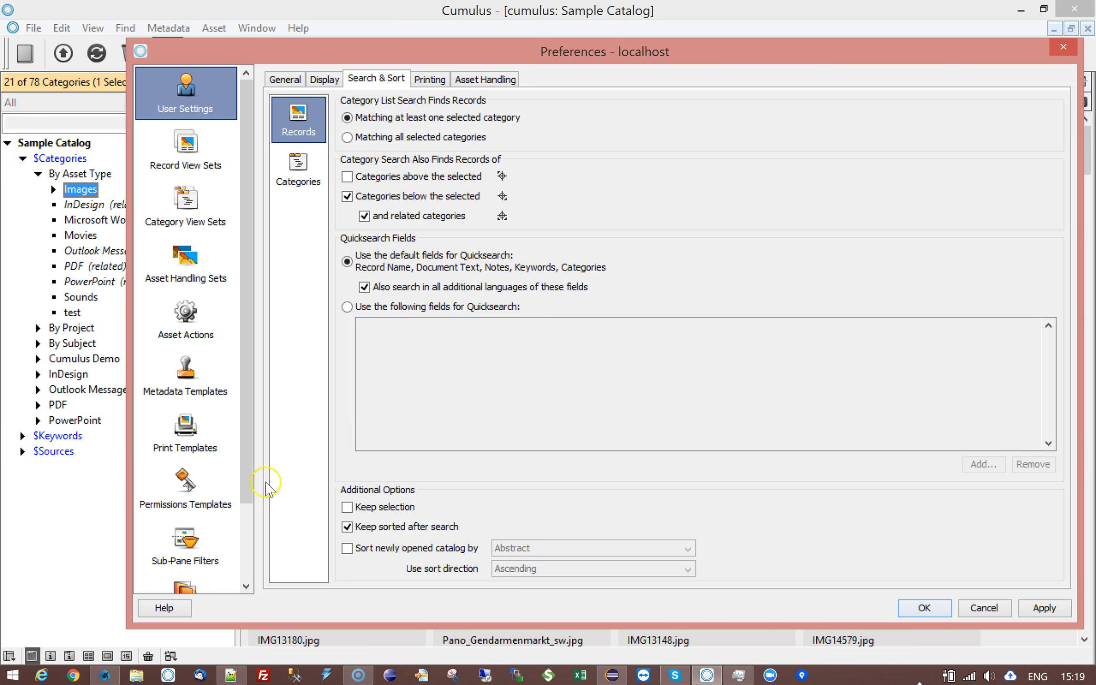
scroll(245, 533, down, 2)
click(209, 557)
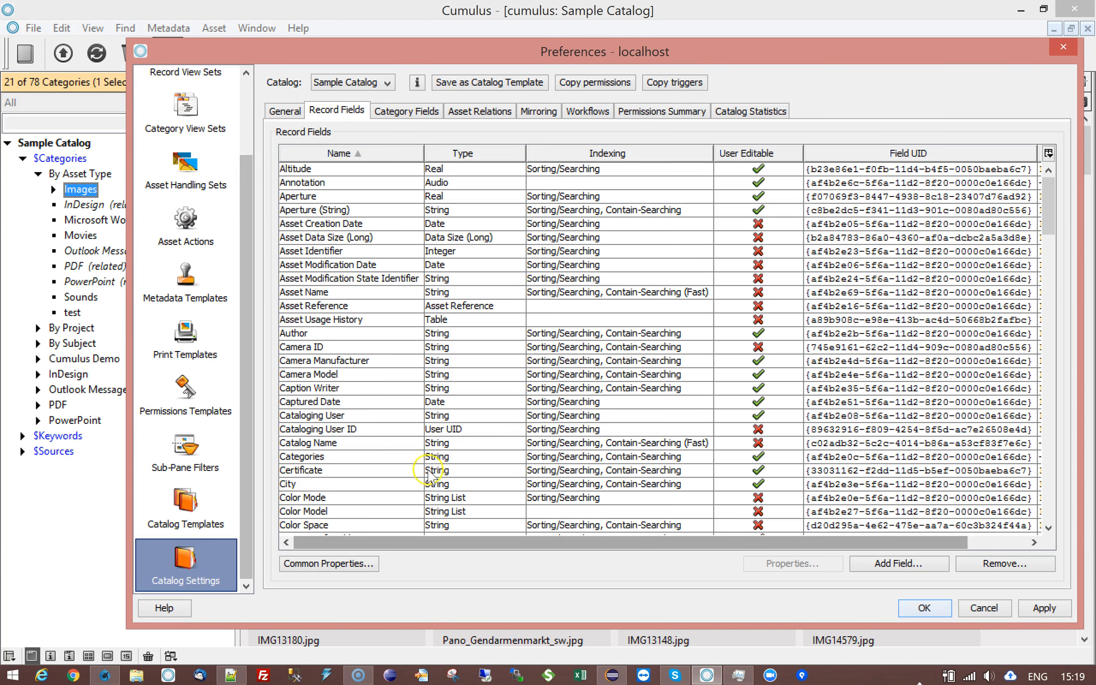
click(377, 412)
text(st)
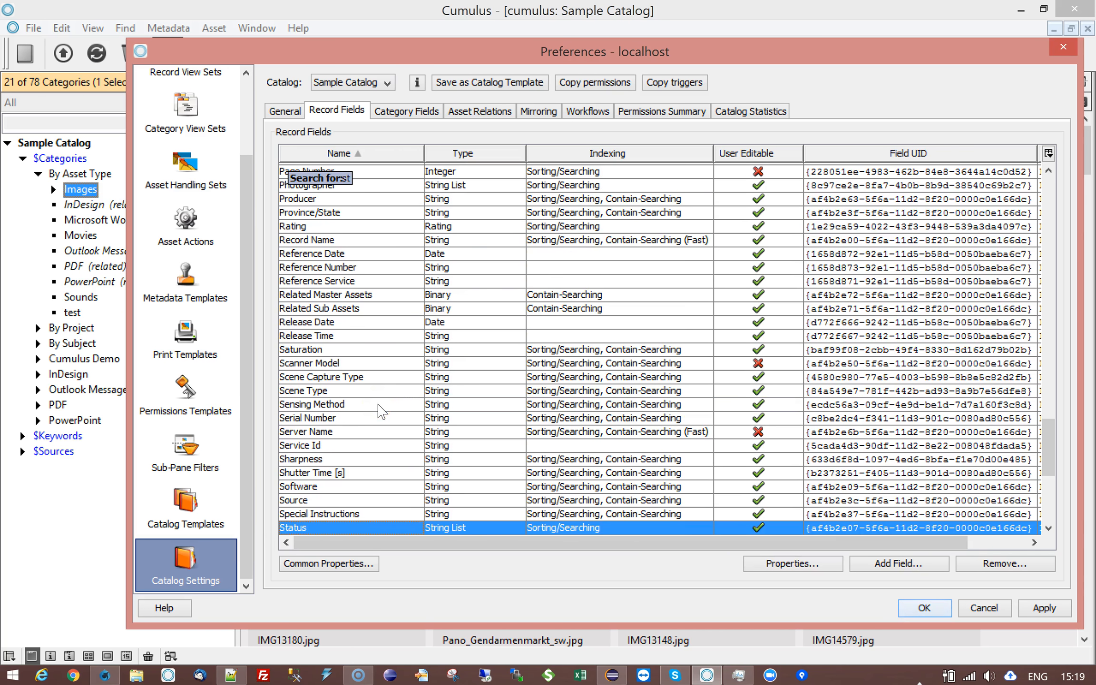
double_click(350, 528)
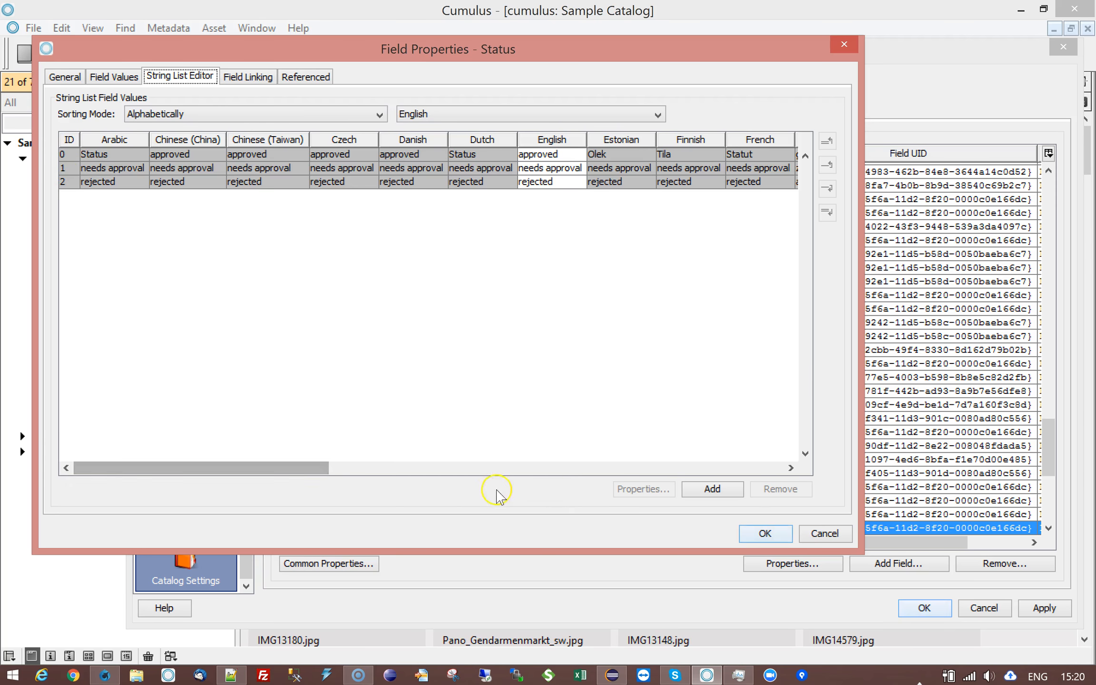
click(825, 533)
Step: Examine the label colours and the formula-based value settings of the Label record field
click(404, 390)
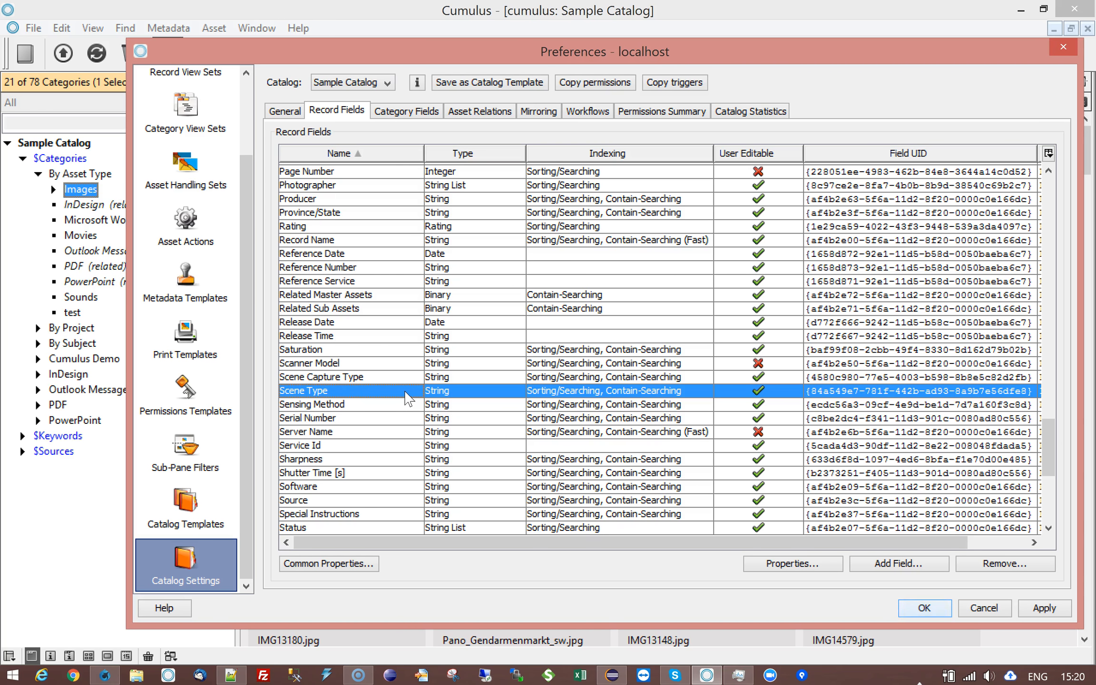
text(la)
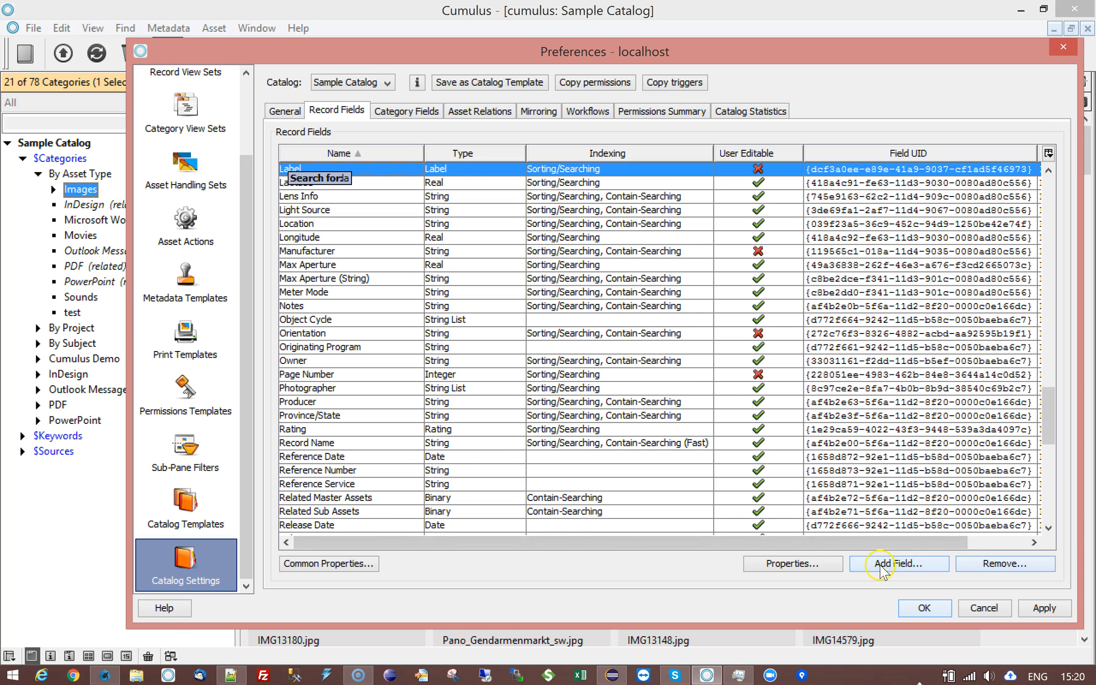
click(372, 402)
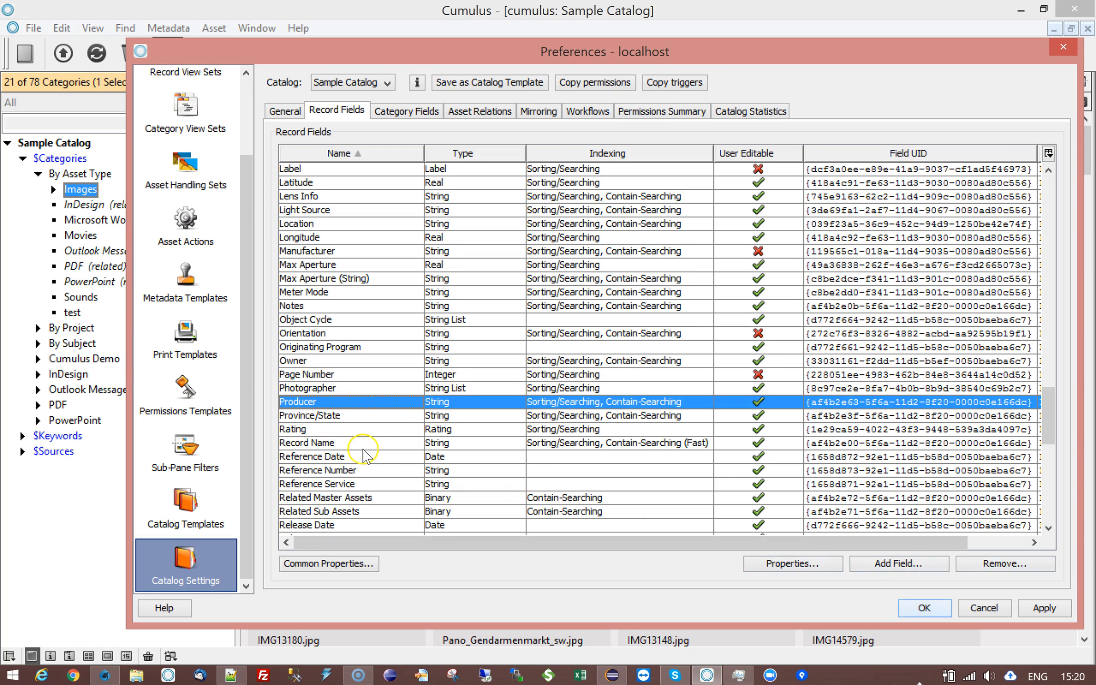
text(l)
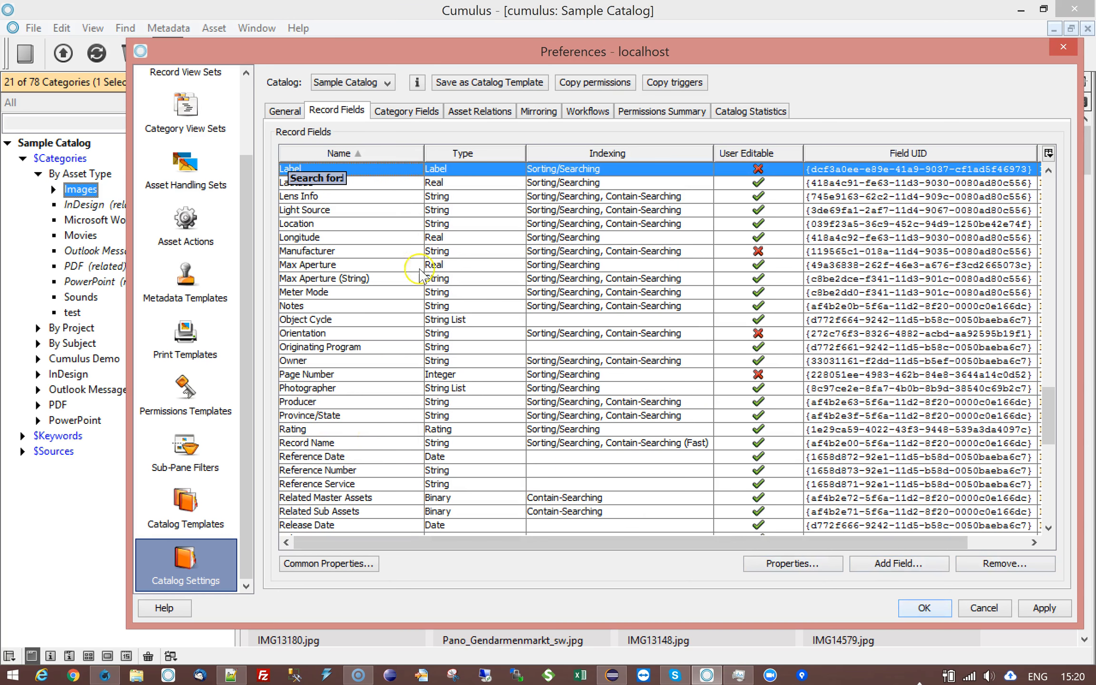
double_click(385, 169)
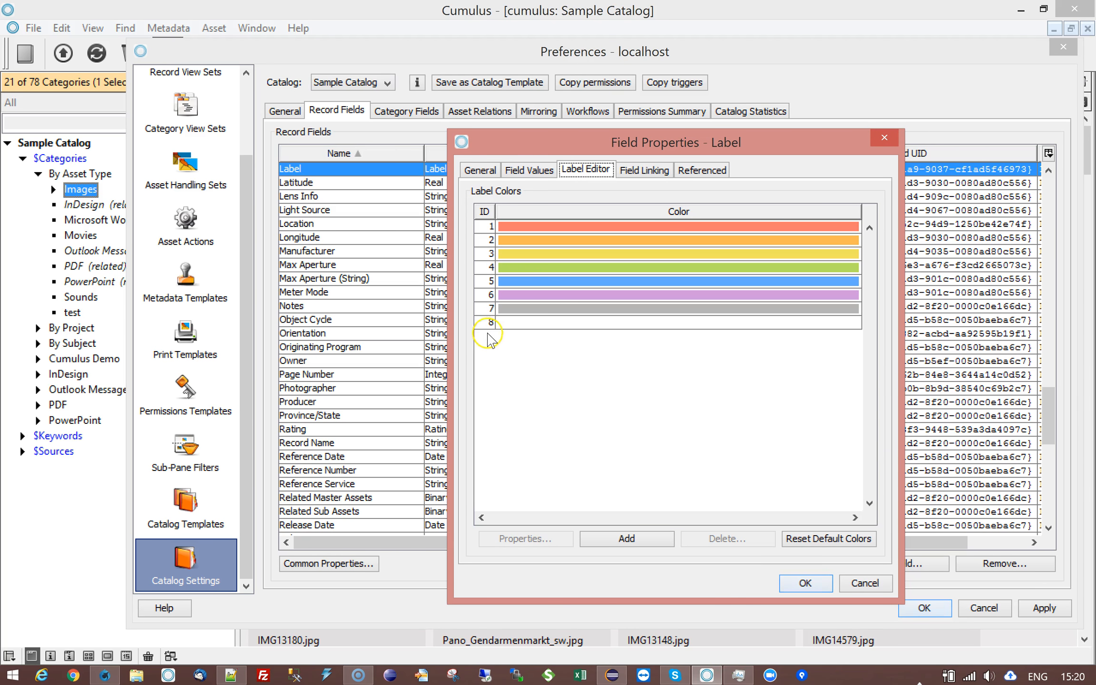
click(540, 173)
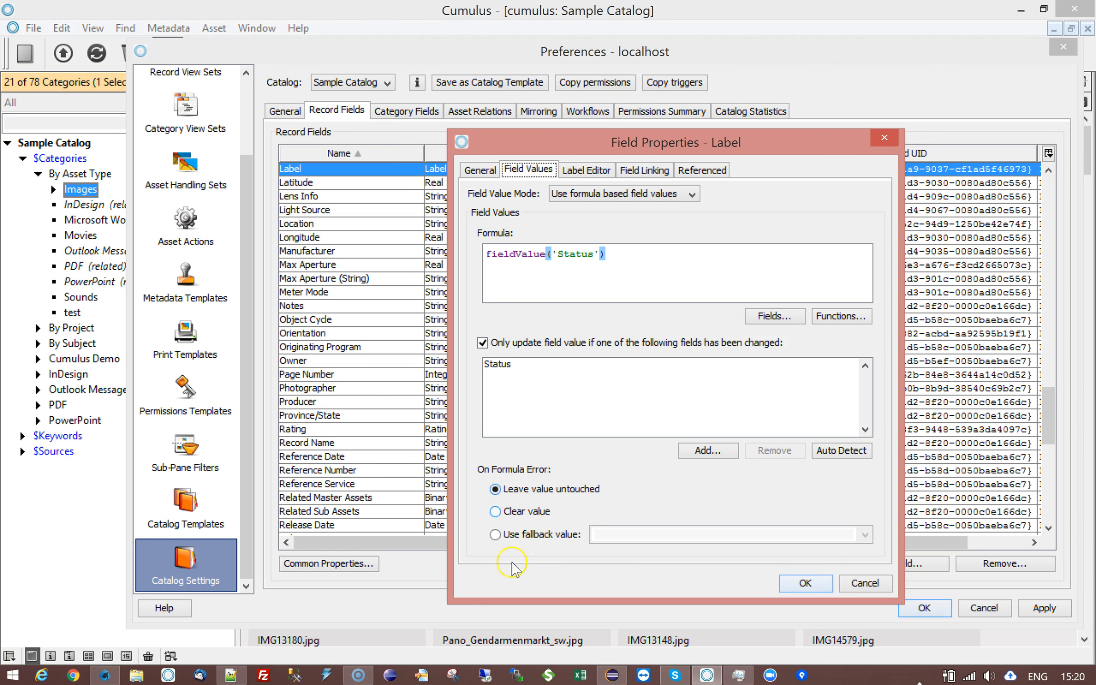
Step: Try a blank fallback value for formula errors on the Label field, return to Leave value untouched, and discard the changes
click(495, 534)
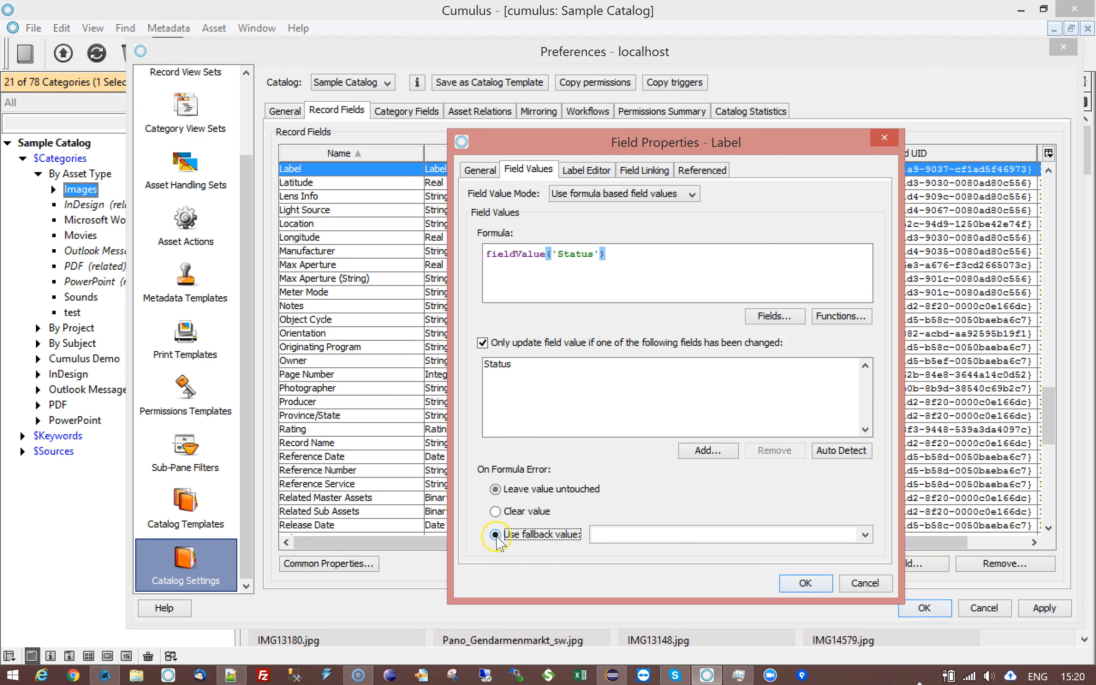
click(864, 536)
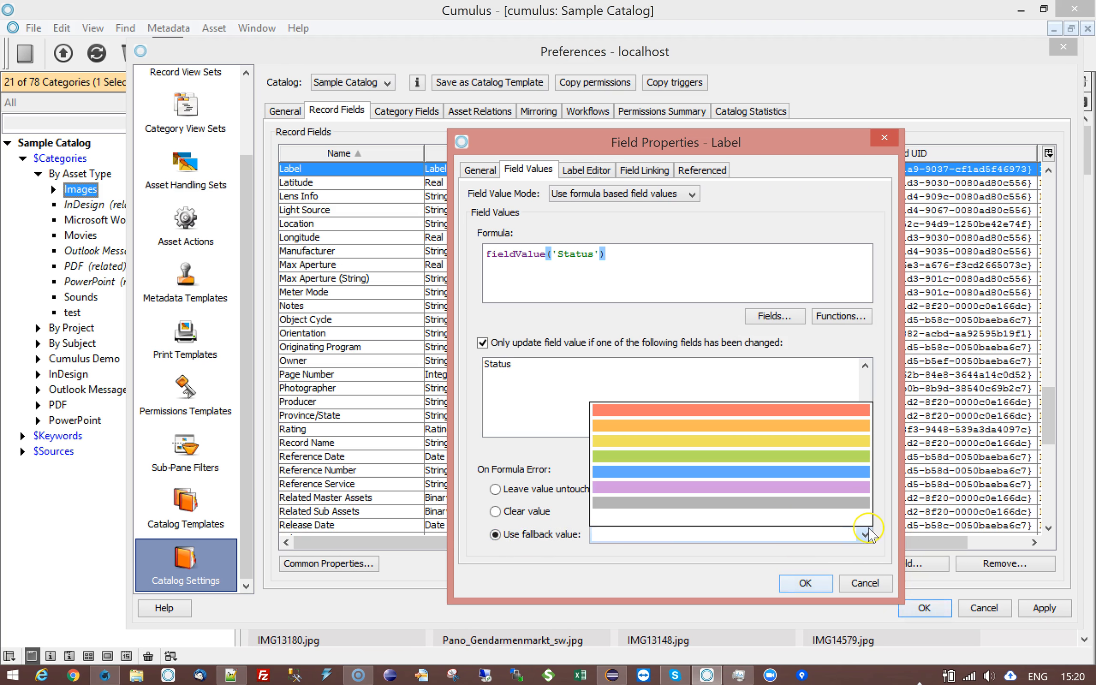
click(804, 516)
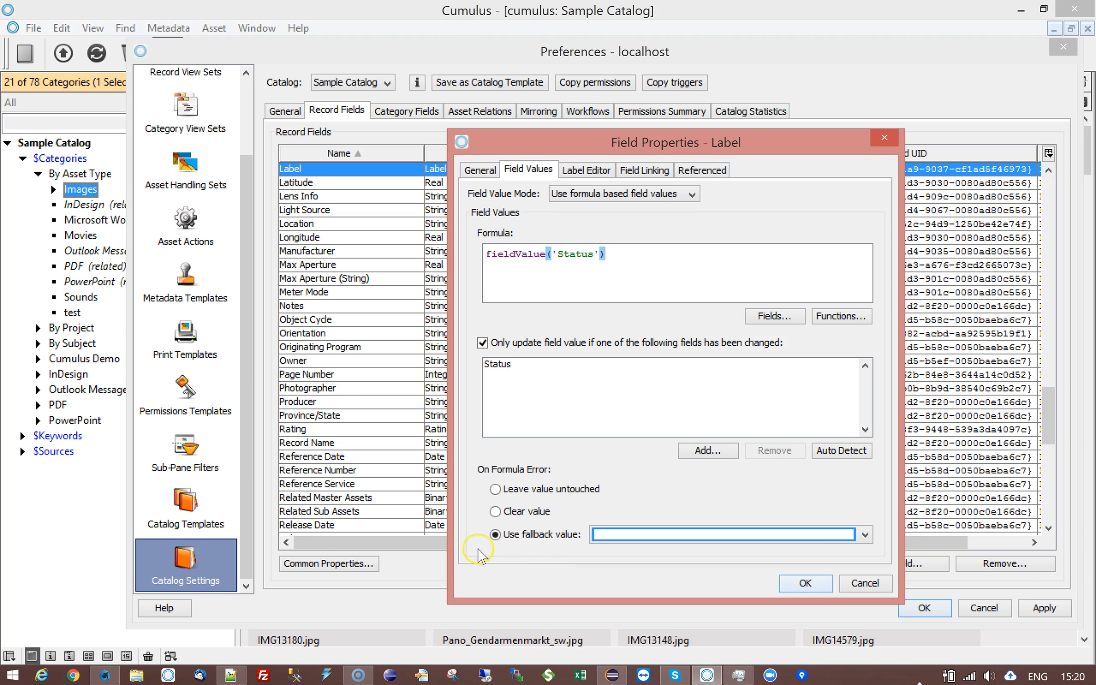
click(495, 489)
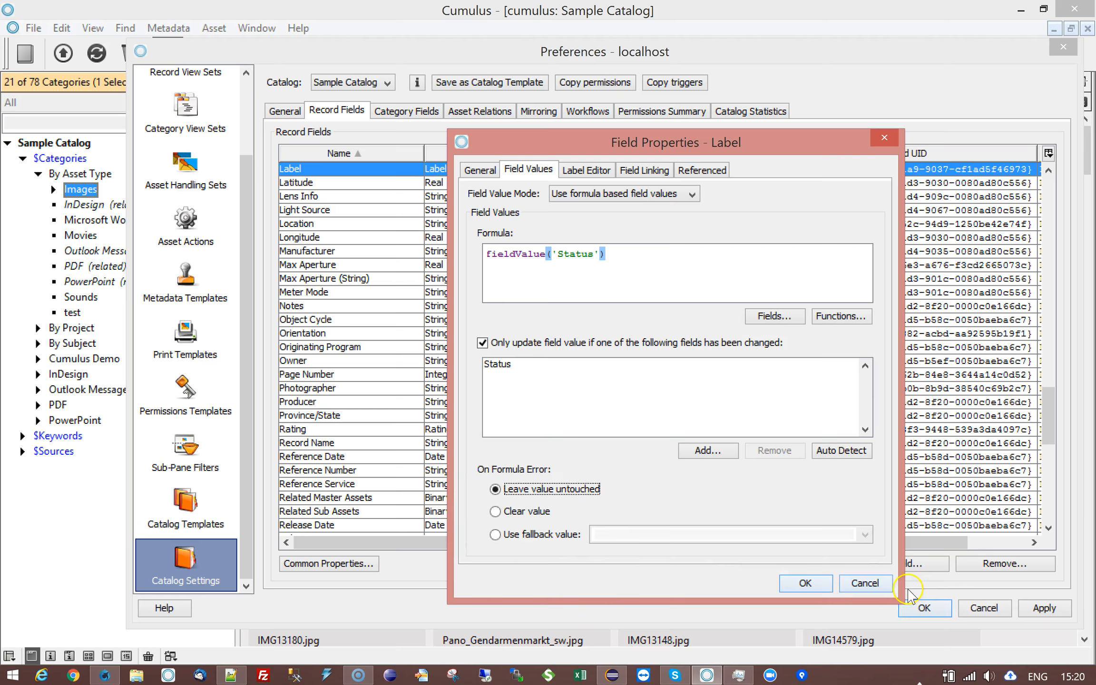
click(876, 585)
click(983, 609)
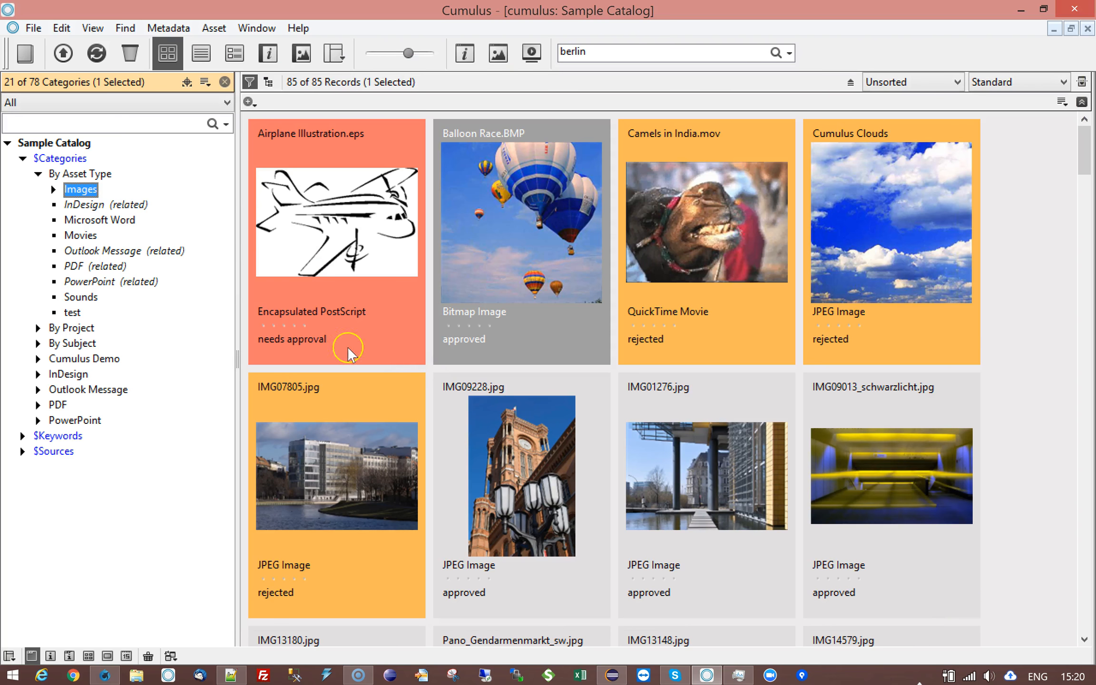
Step: Rename the Illustrations category under Images to IllustrationsX, save it, and close its information window
click(53, 189)
click(100, 205)
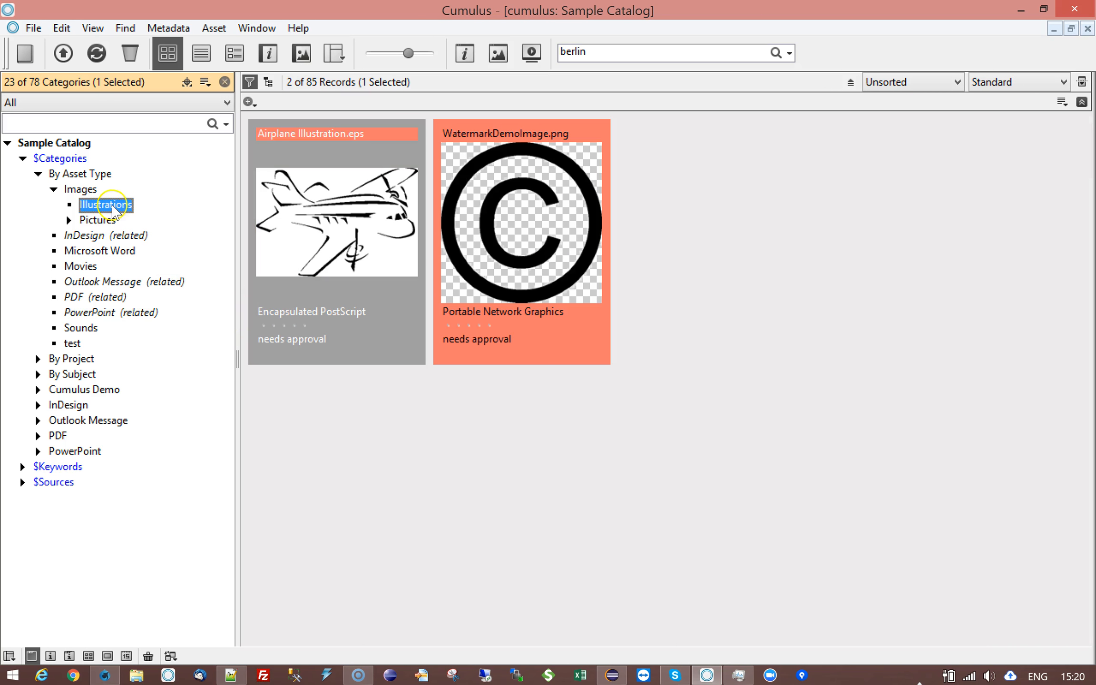
right_click(113, 211)
click(176, 217)
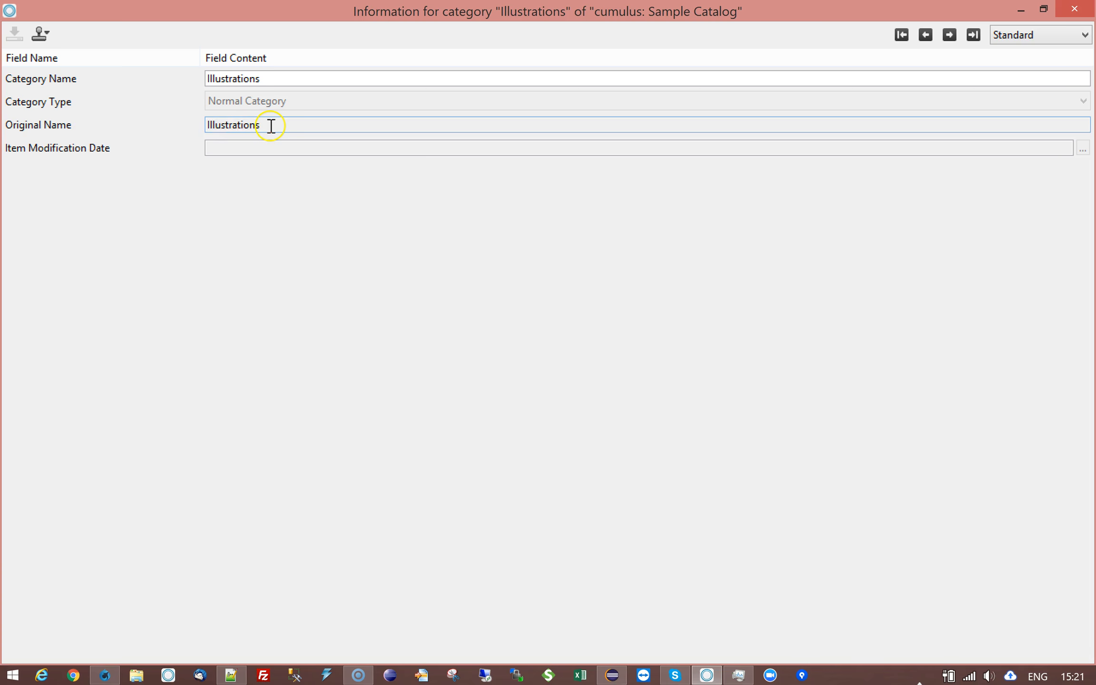
click(276, 74)
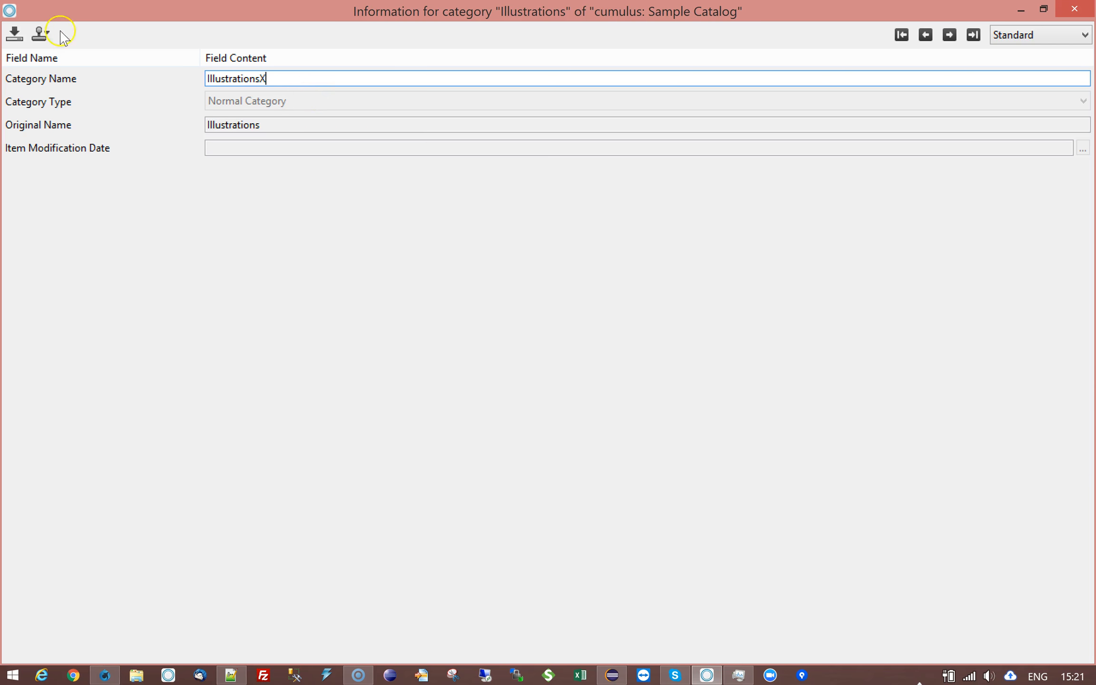
click(14, 33)
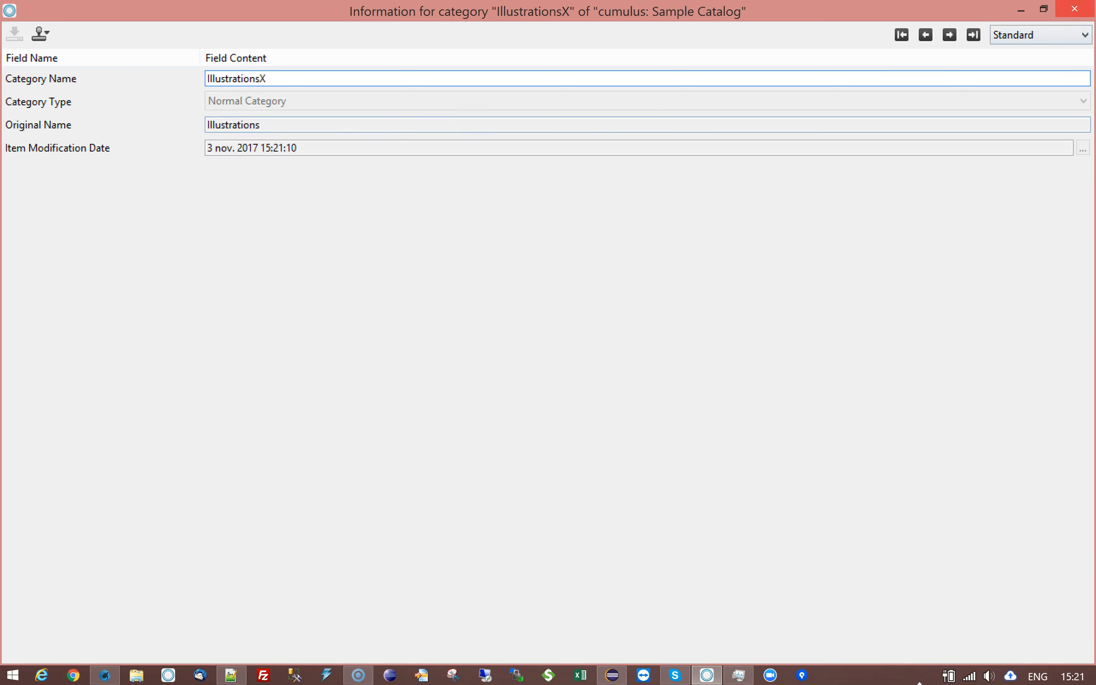
click(1074, 9)
Step: Open the properties of the Original Name category field in the Sample Catalog's settings
click(188, 83)
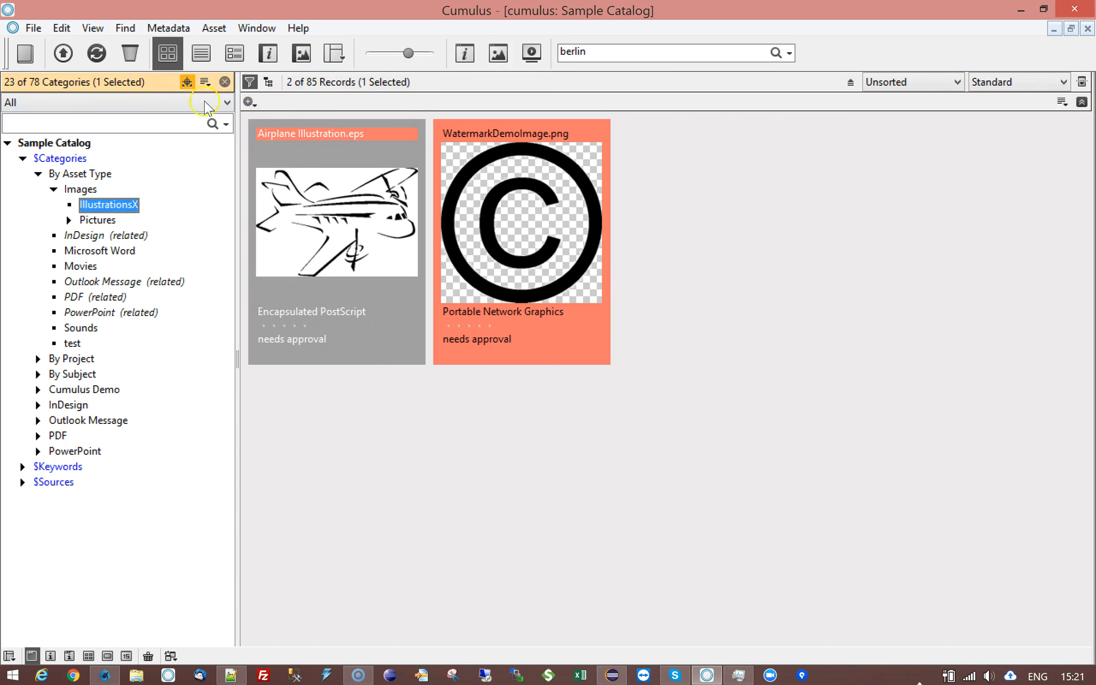
key(ctrl+k)
click(246, 566)
click(197, 566)
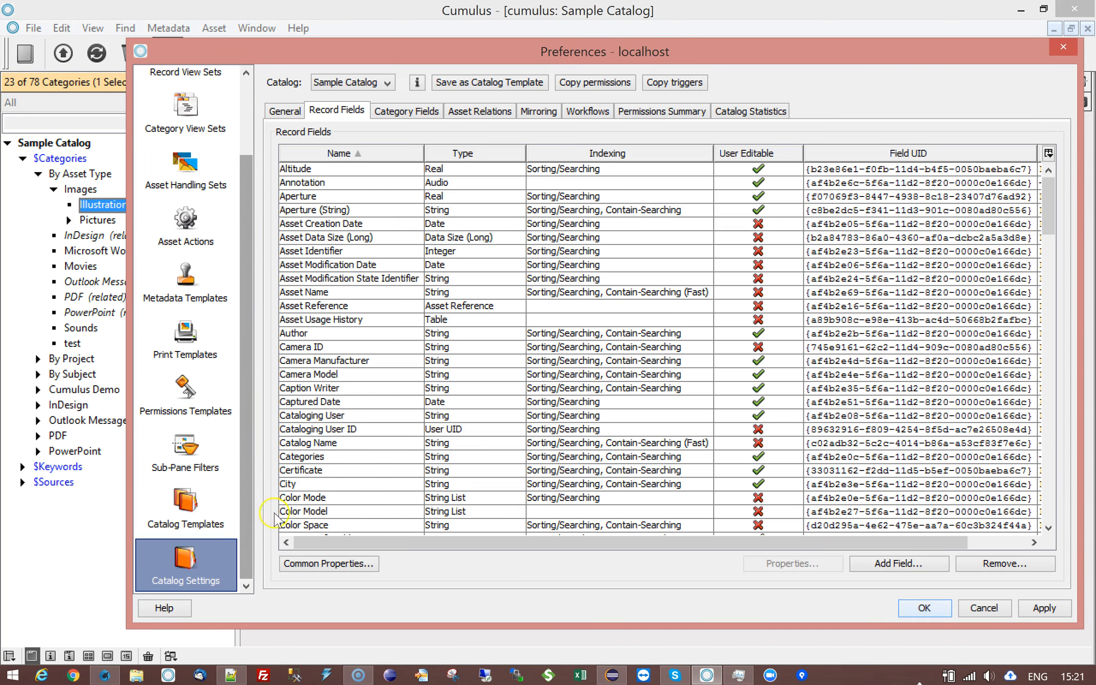
click(383, 374)
click(427, 111)
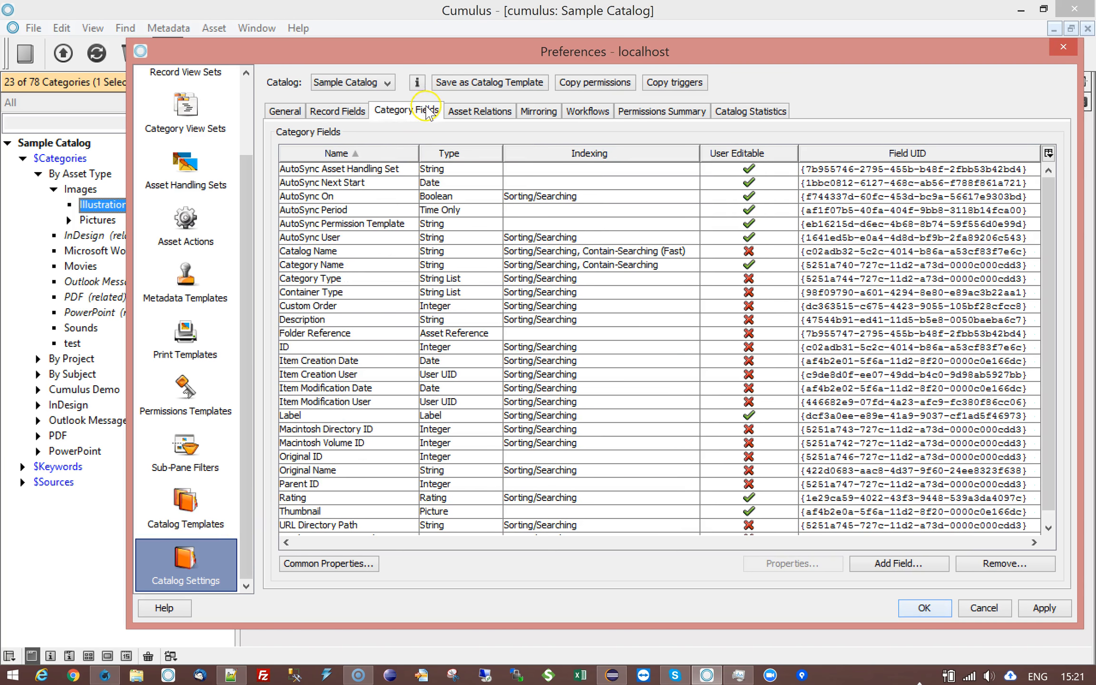
click(369, 306)
text(or)
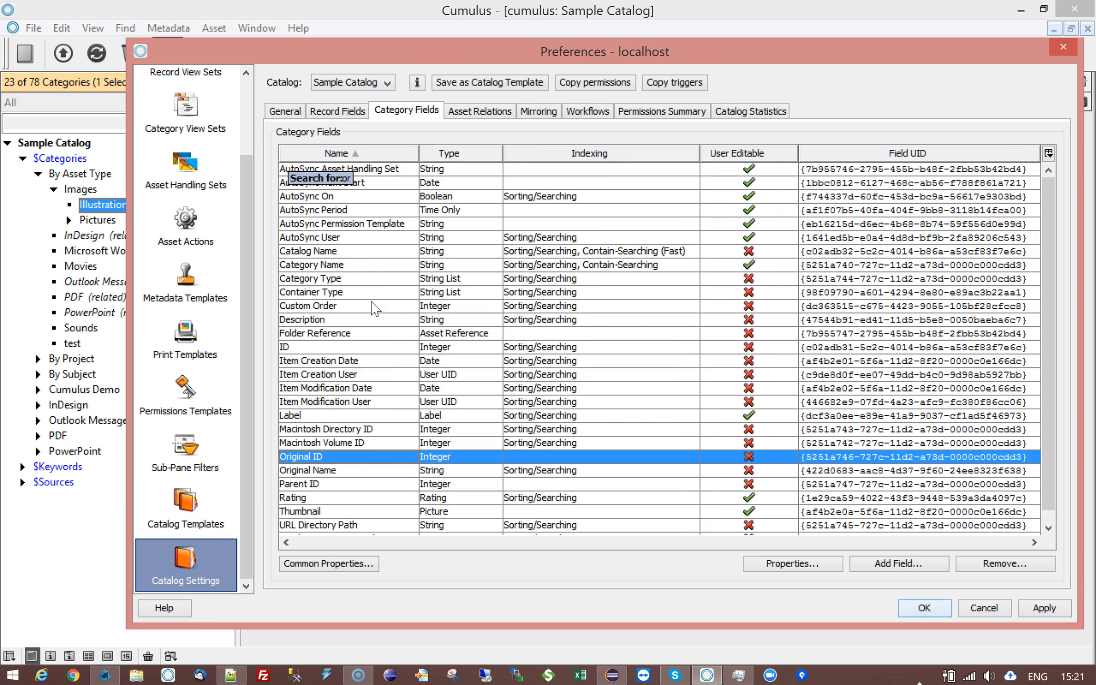
double_click(355, 471)
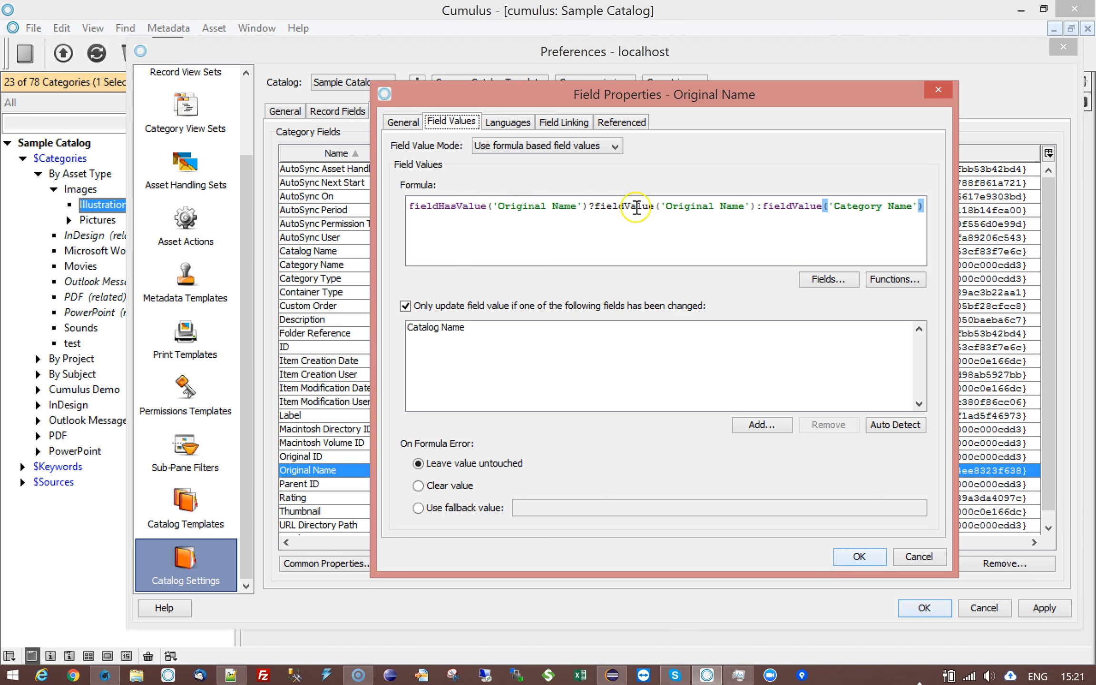
Step: Examine the fieldHasValue condition and the Category Name alternative in the Original Name formula, and close the catalog settings
drag(636, 203, 773, 207)
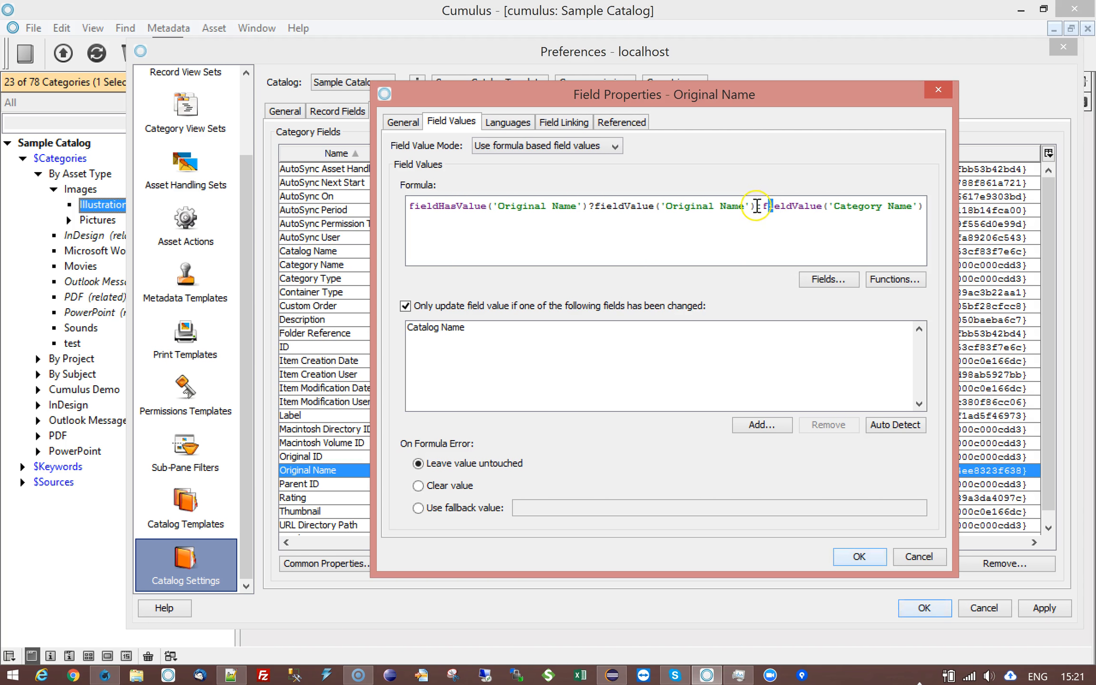
double_click(480, 200)
drag(480, 201, 577, 199)
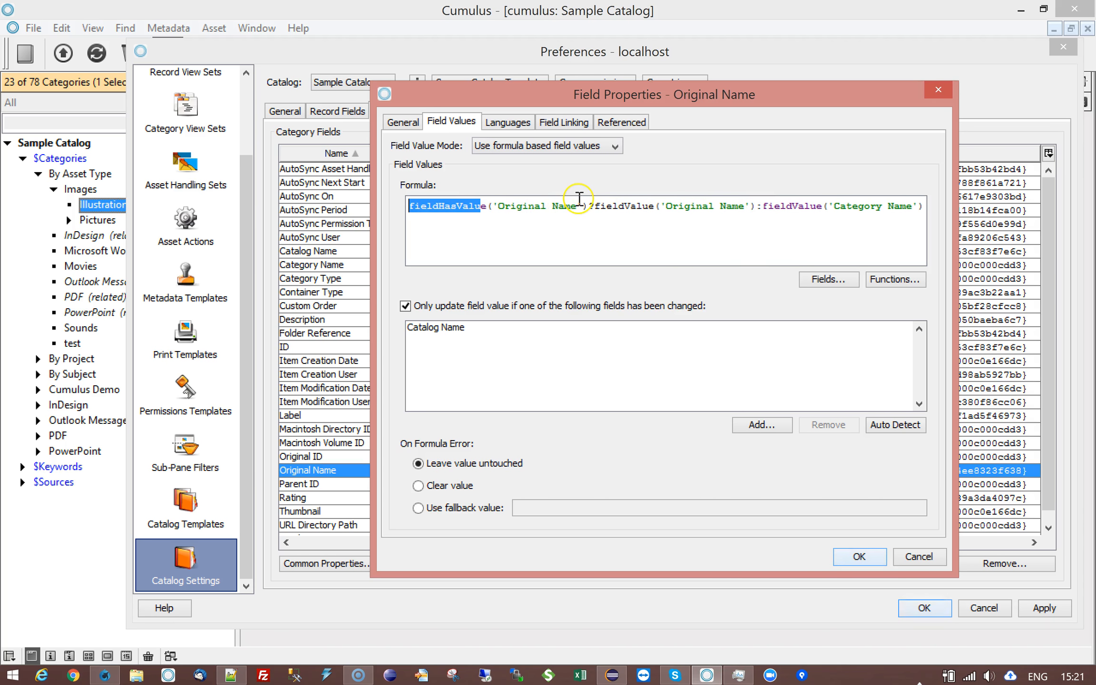
click(625, 207)
drag(756, 208, 916, 216)
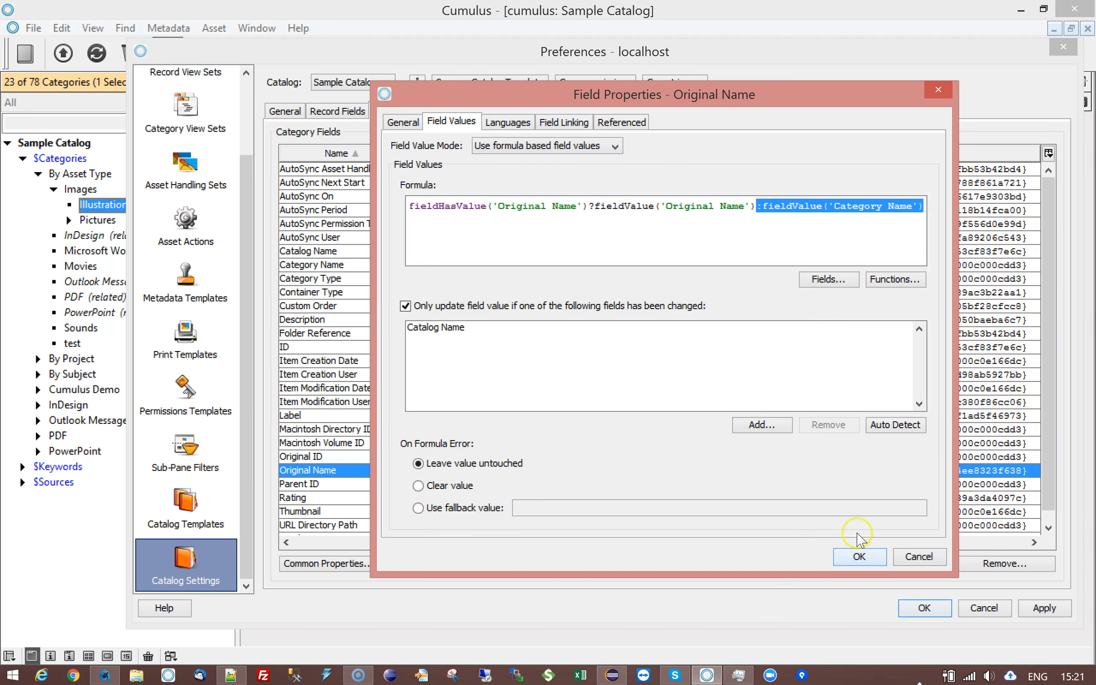
click(859, 556)
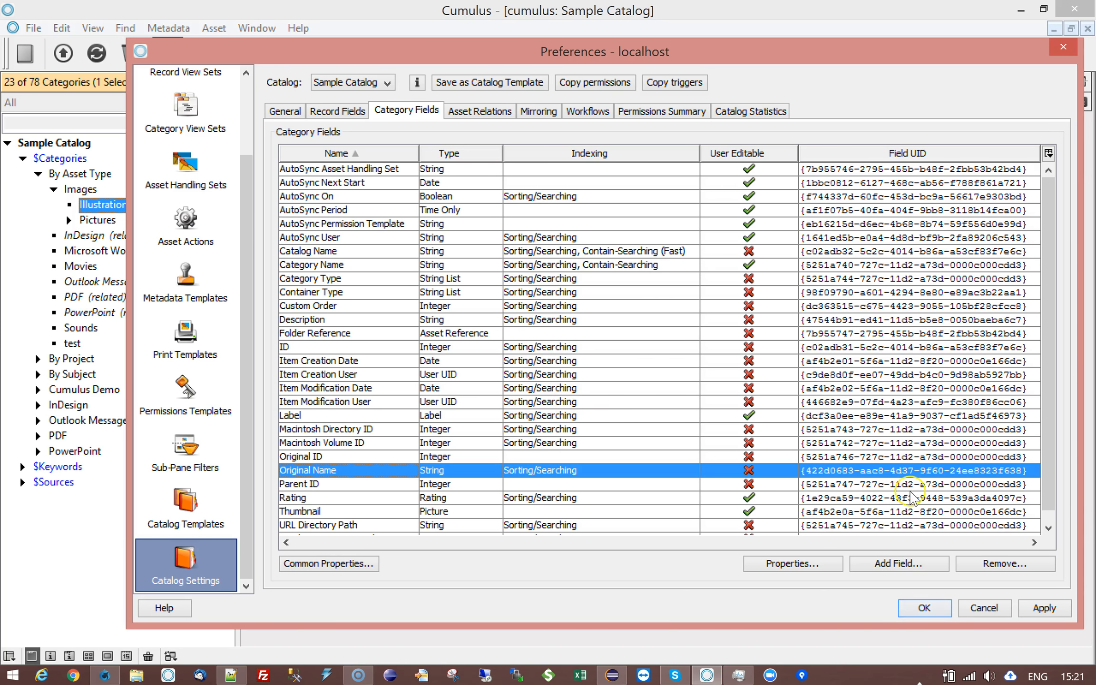
click(983, 607)
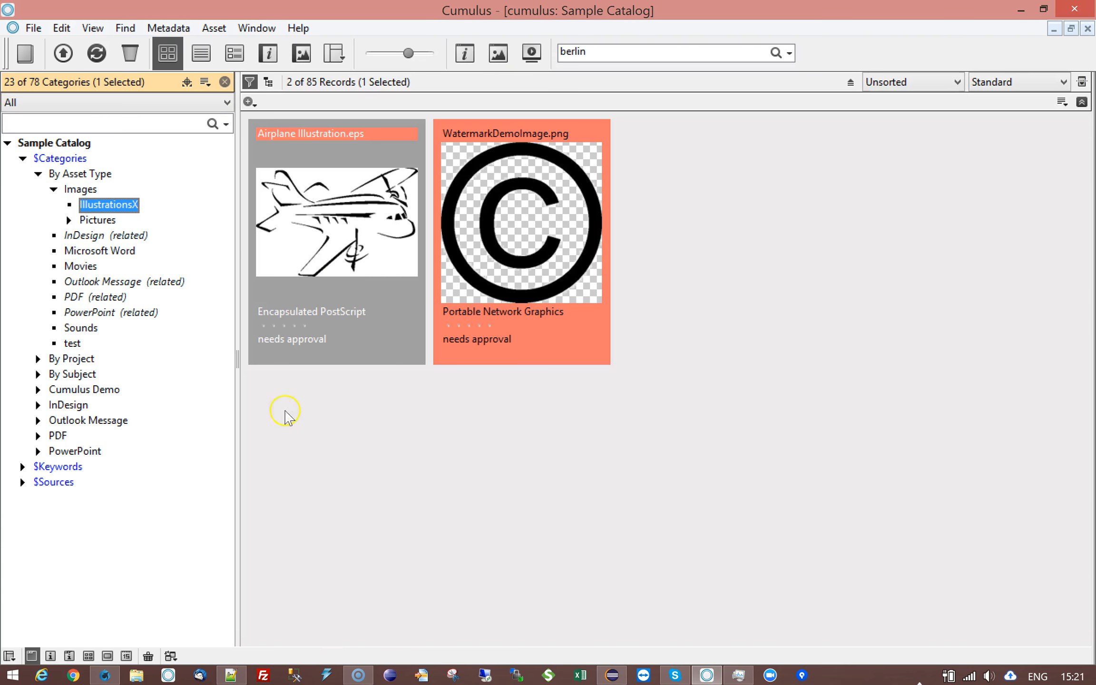
Step: Show the records of the By Asset Type category and select Airplane Illustration.eps
click(341, 342)
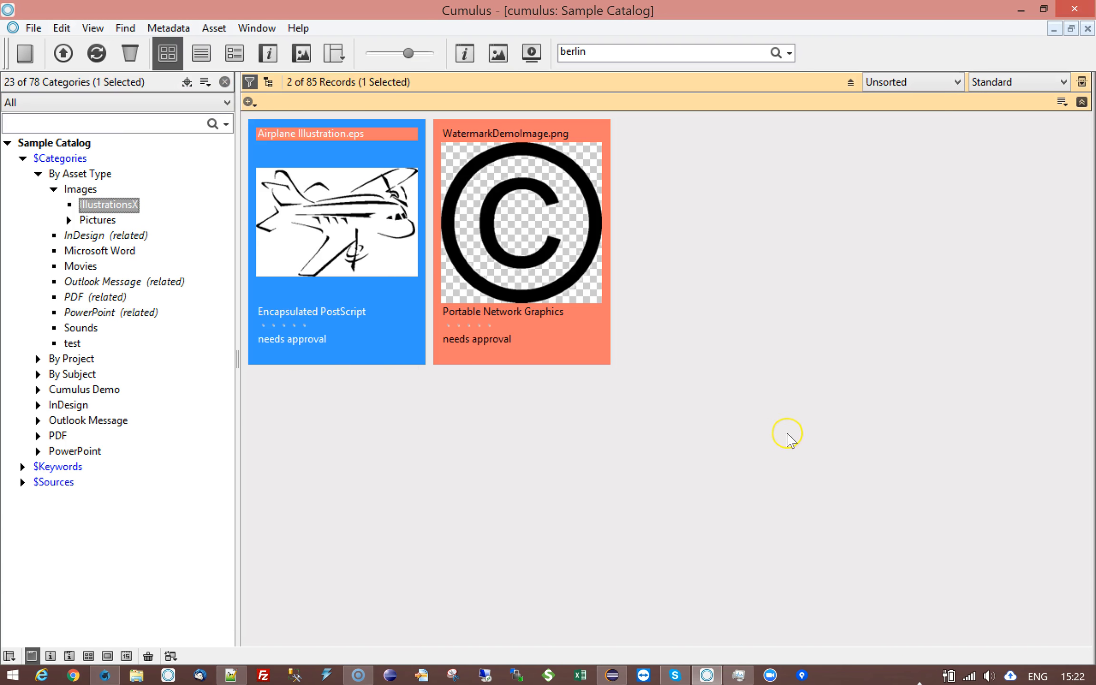
click(48, 176)
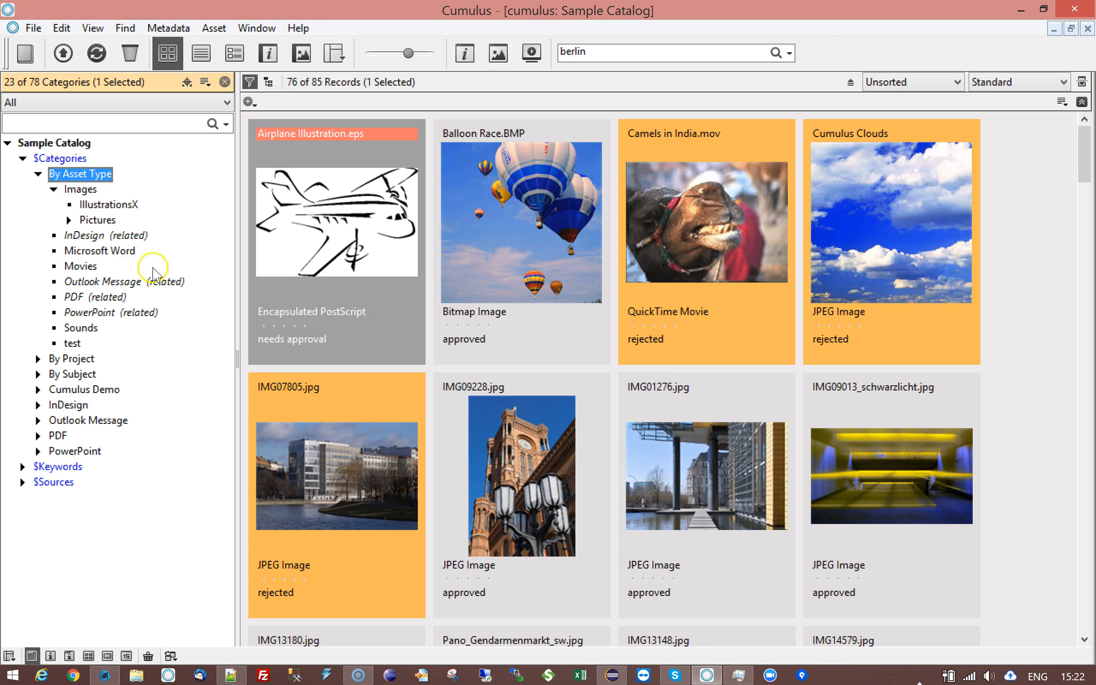
click(315, 328)
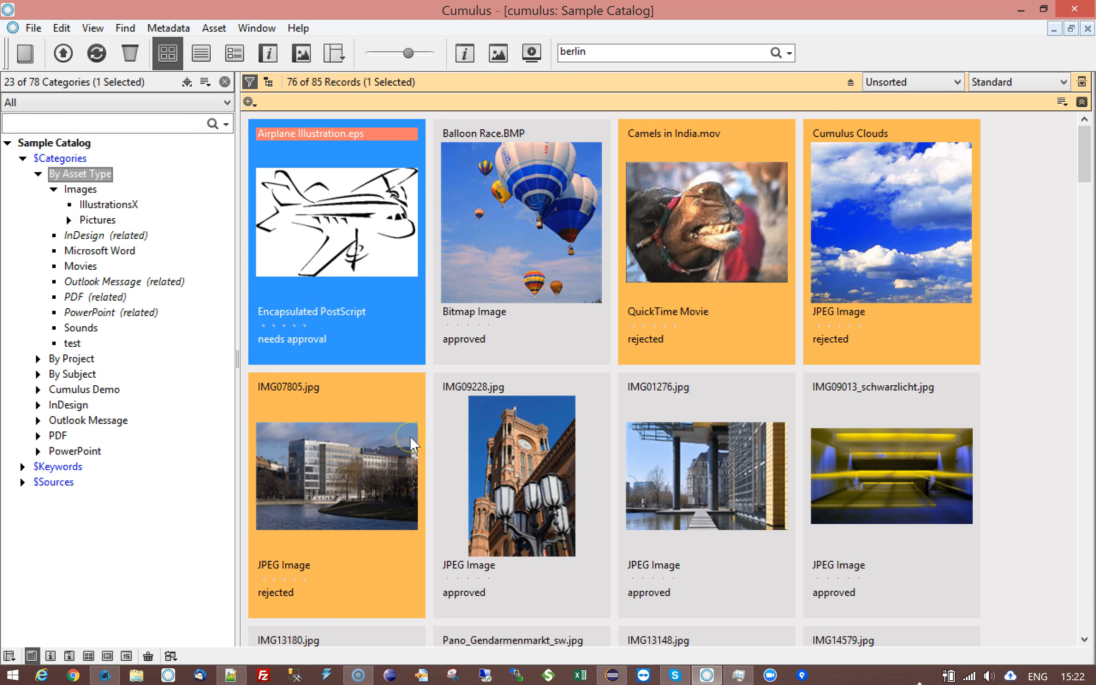